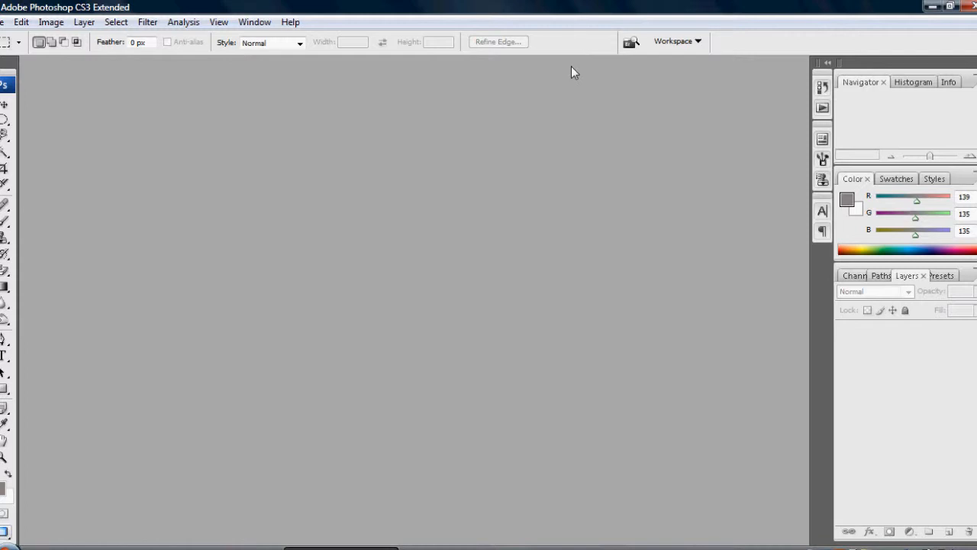
Create a new 1024 x 768 pixel RGB document at 72 pixels/inch and invert its white background to black
{"action": "left_click", "coordinate": [3, 21]}
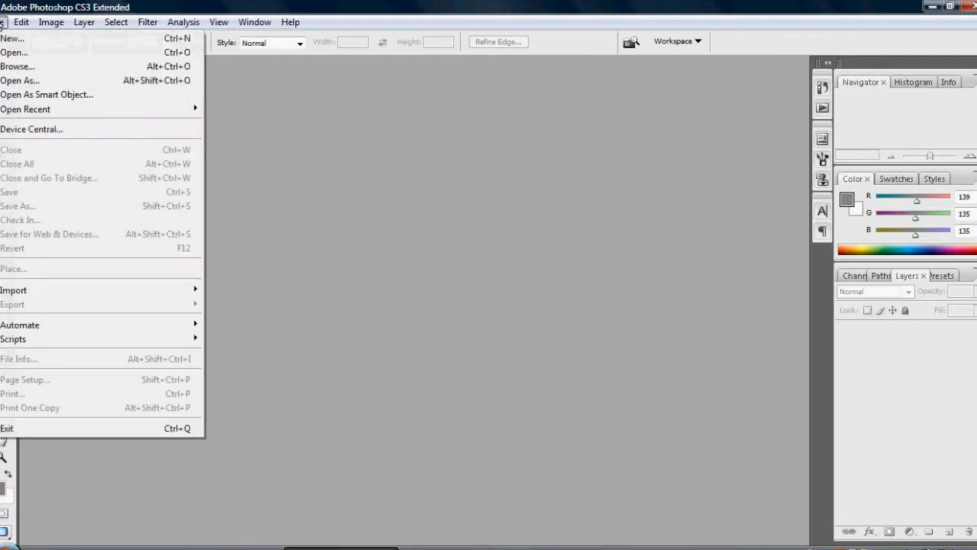
{"action": "left_click", "coordinate": [51, 39]}
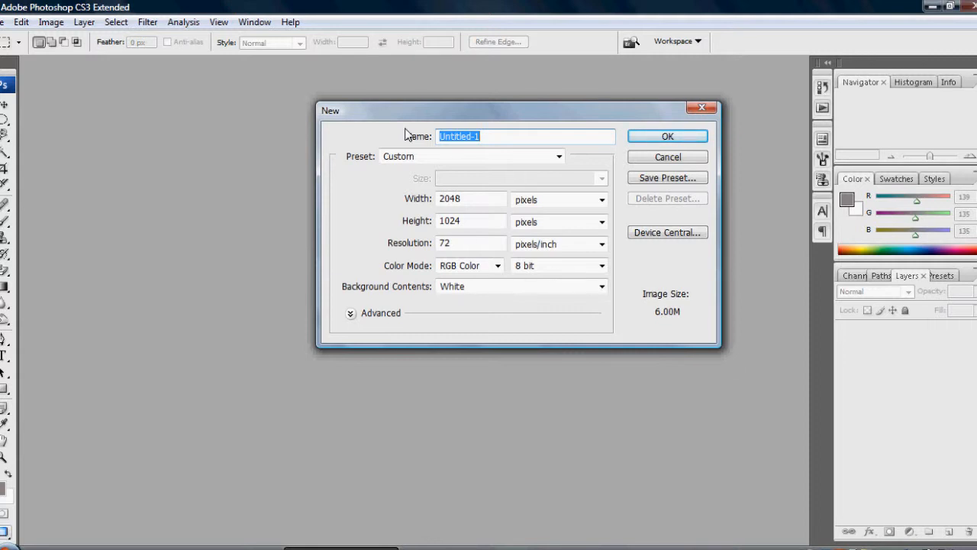
{"action": "key", "text": "Tab"}
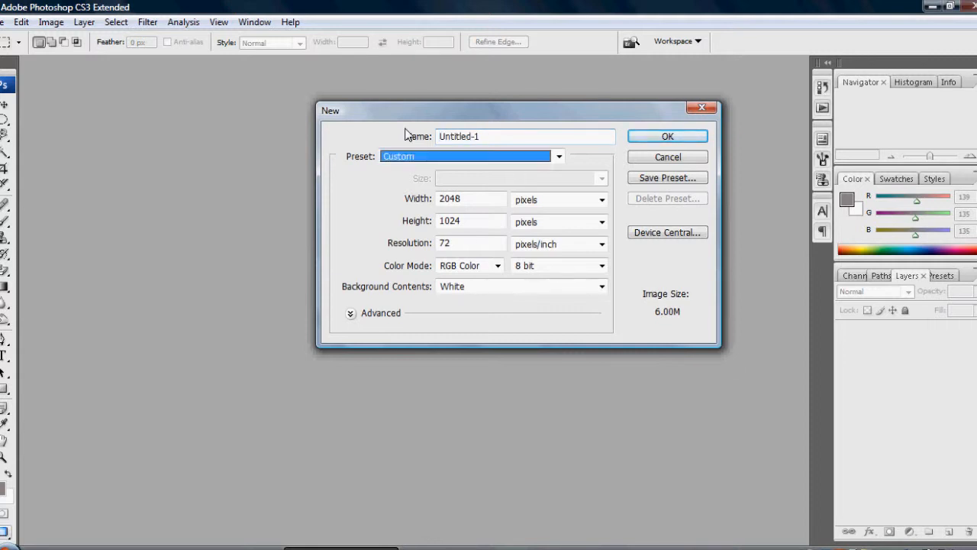
{"action": "key", "text": "Tab"}
{"action": "type", "text": "1024"}
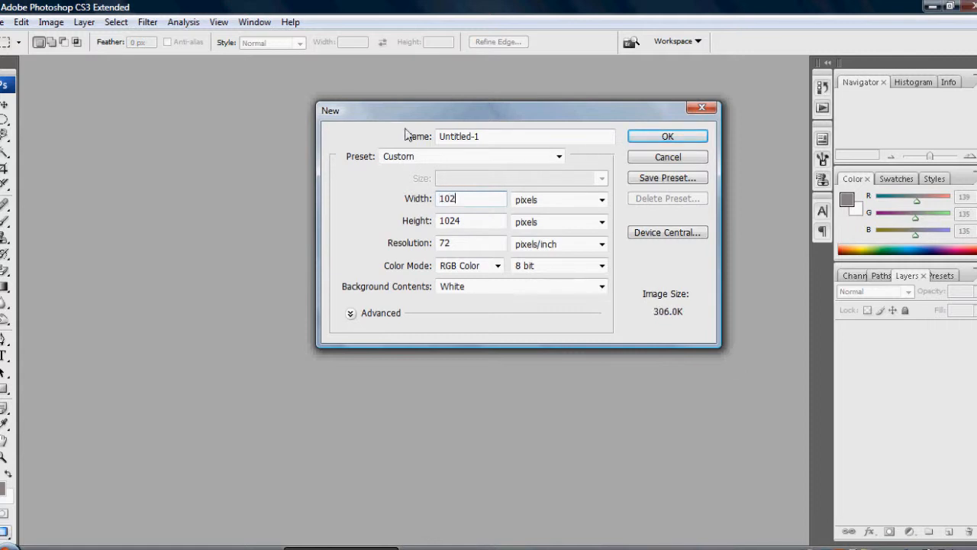
{"action": "key", "text": "Tab"}
{"action": "key", "text": "Tab"}
{"action": "type", "text": "768"}
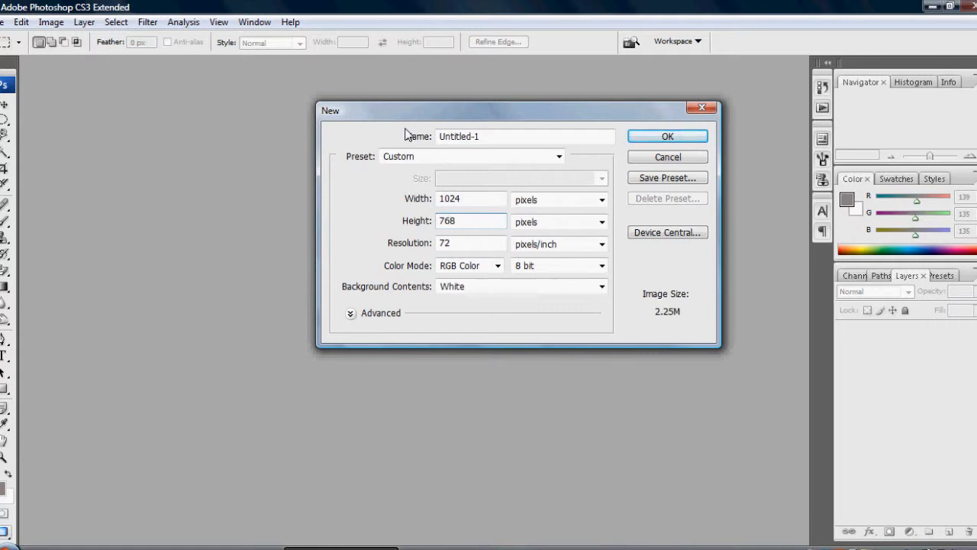
{"action": "key", "text": "Return"}
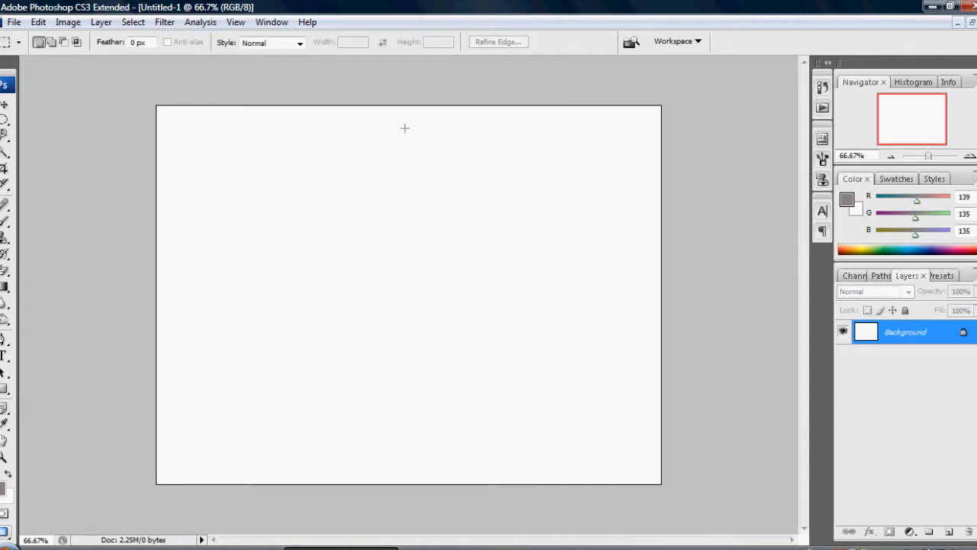
{"action": "key", "text": "ctrl+i"}
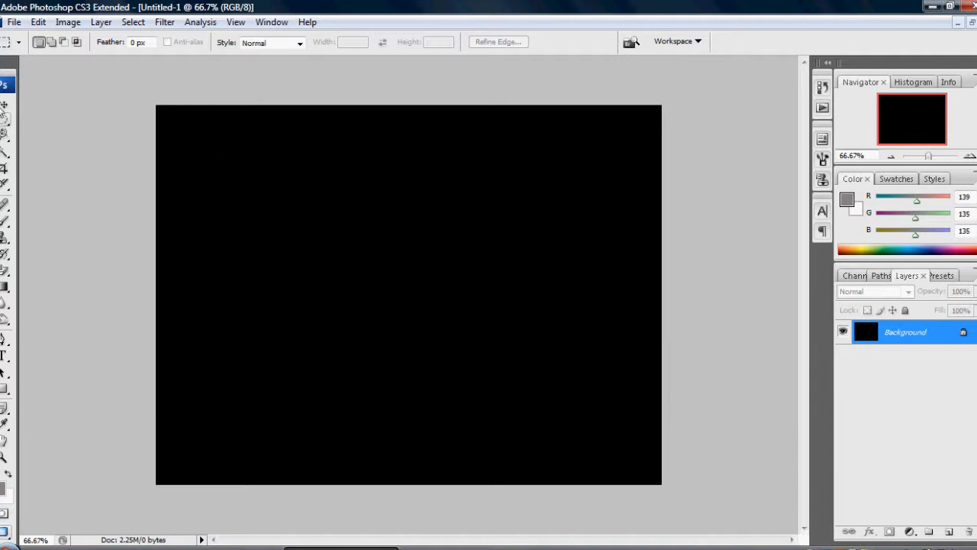
Make a circular selection around the middle of the canvas and shift it slightly right and up with the Move tool
{"action": "left_click", "coordinate": [2, 63]}
{"action": "left_click", "coordinate": [4, 103]}
{"action": "left_click_drag", "start_coordinate": [291, 168], "coordinate": [725, 446]}
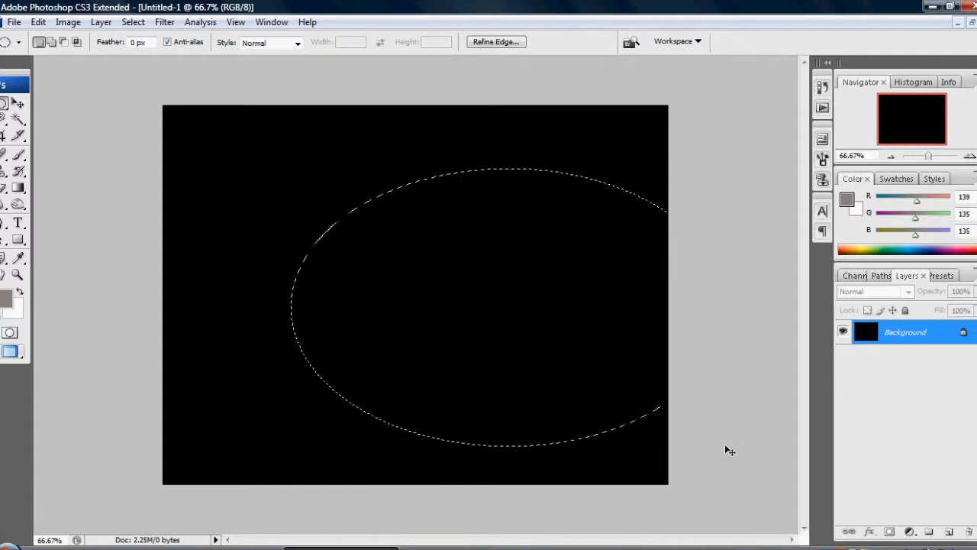
{"action": "key", "text": "ctrl+d"}
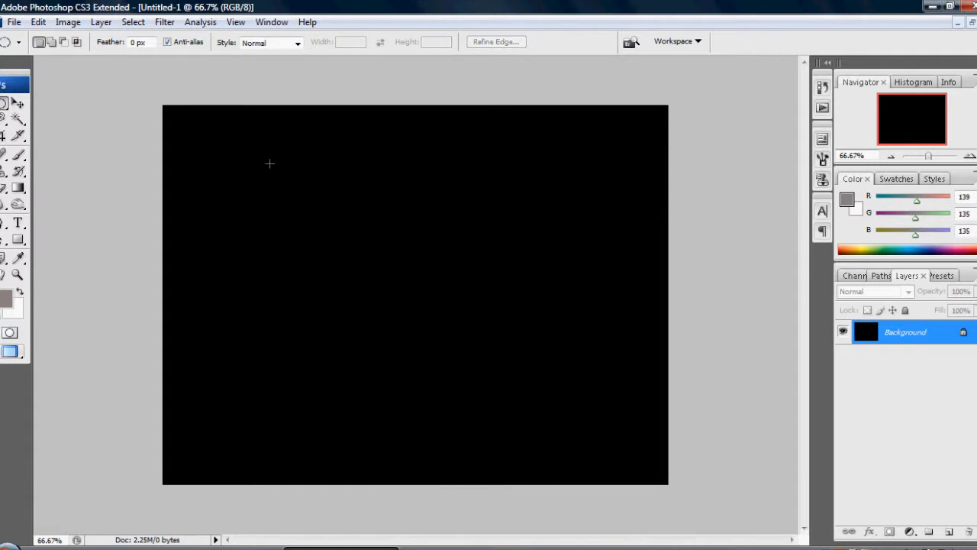
{"action": "left_click_drag", "start_coordinate": [270, 163], "coordinate": [746, 445]}
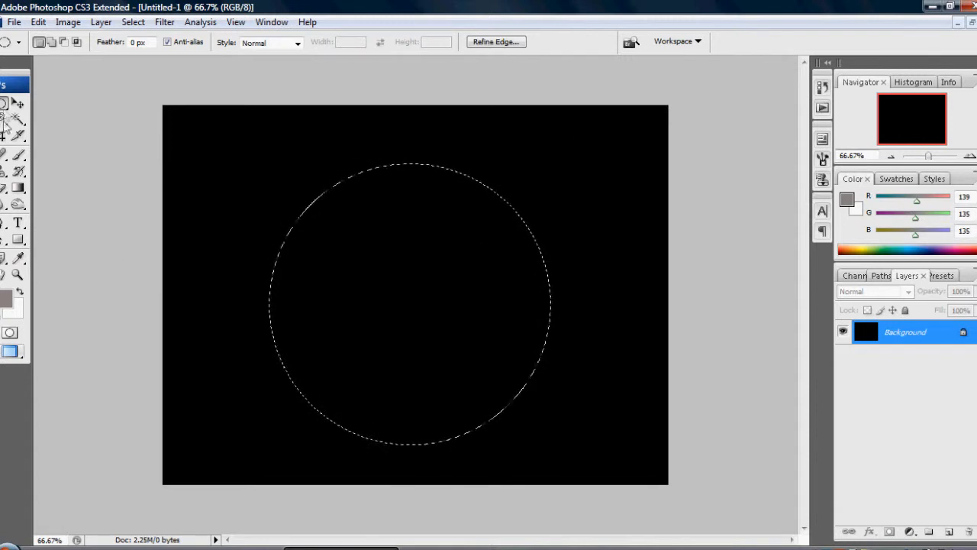
{"action": "left_click", "coordinate": [17, 103]}
{"action": "left_click_drag", "start_coordinate": [343, 254], "coordinate": [366, 245]}
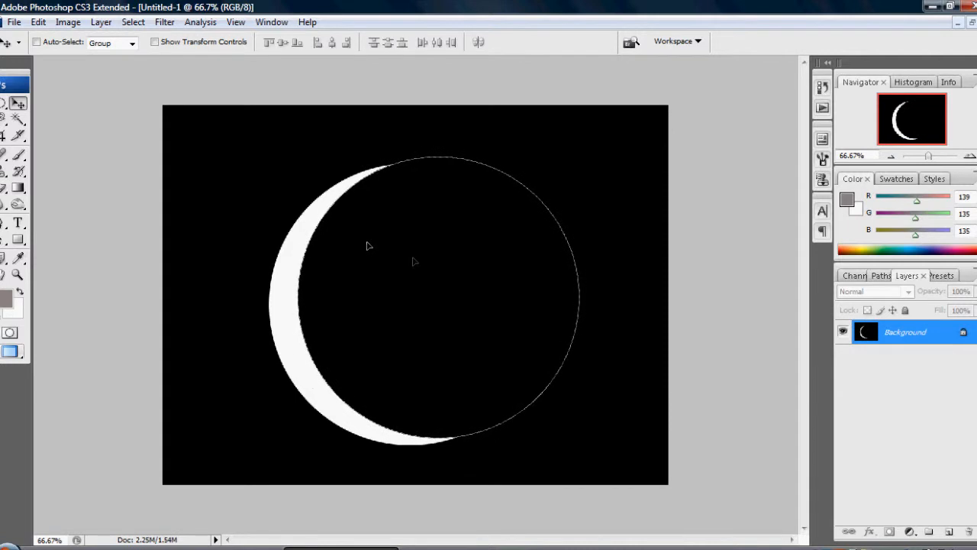
Invert the selection and fill the white crescent outside the circle with black (000000) using the Paint Bucket
{"action": "left_click", "coordinate": [4, 103]}
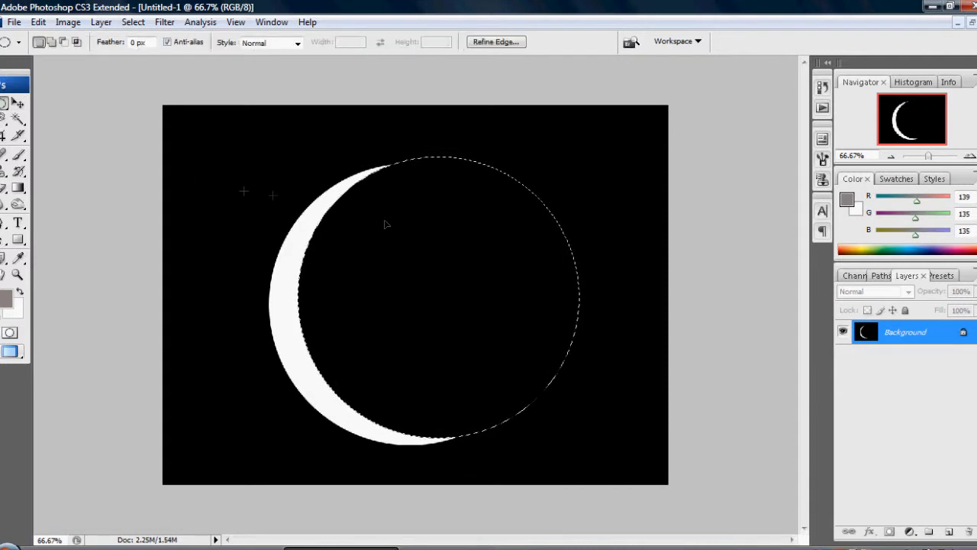
{"action": "right_click", "coordinate": [432, 246]}
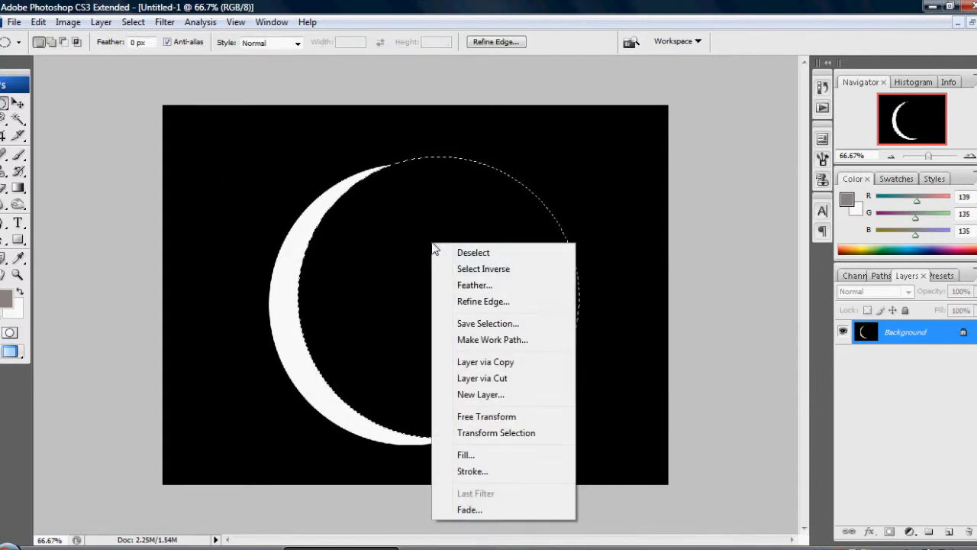
{"action": "left_click", "coordinate": [483, 269]}
{"action": "left_click_drag", "start_coordinate": [17, 188], "coordinate": [57, 210]}
{"action": "left_click", "coordinate": [6, 297]}
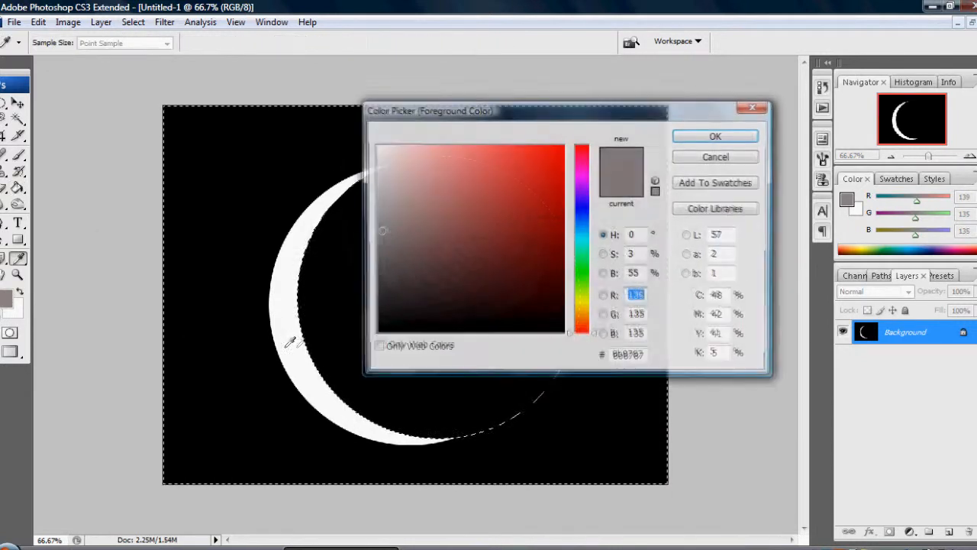
{"action": "left_click", "coordinate": [234, 451]}
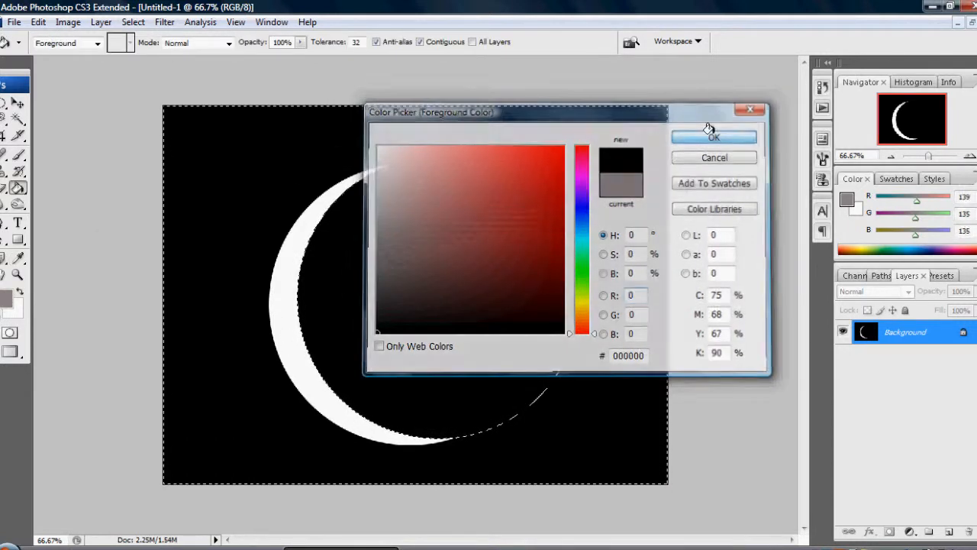
{"action": "left_click", "coordinate": [711, 135]}
{"action": "left_click", "coordinate": [293, 226]}
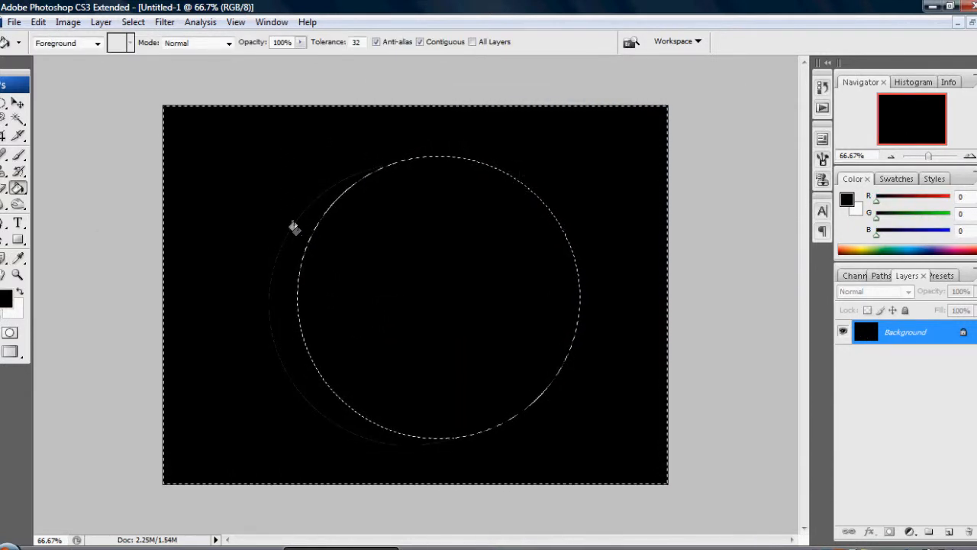
{"action": "left_click", "coordinate": [285, 217]}
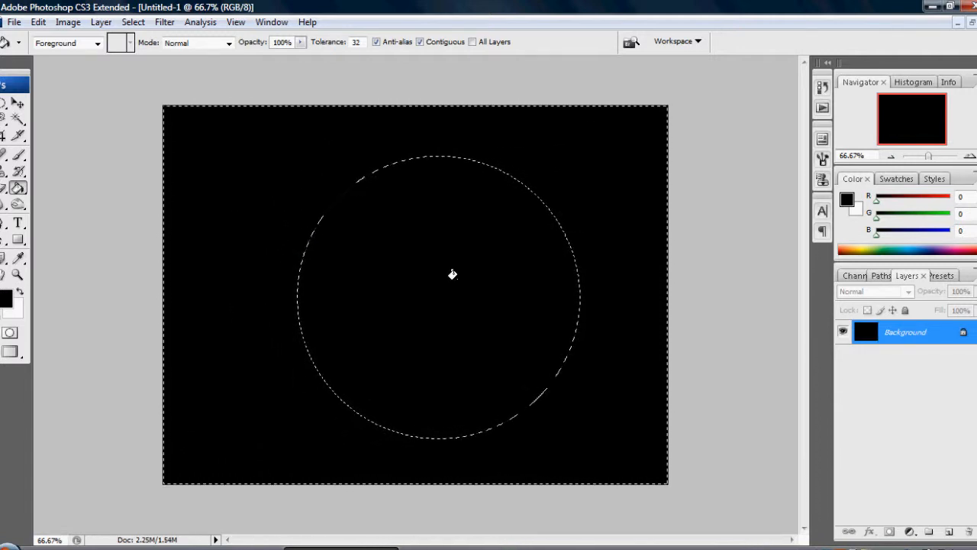
Invert the selection again so that only the circle is selected
{"action": "key", "text": "m"}
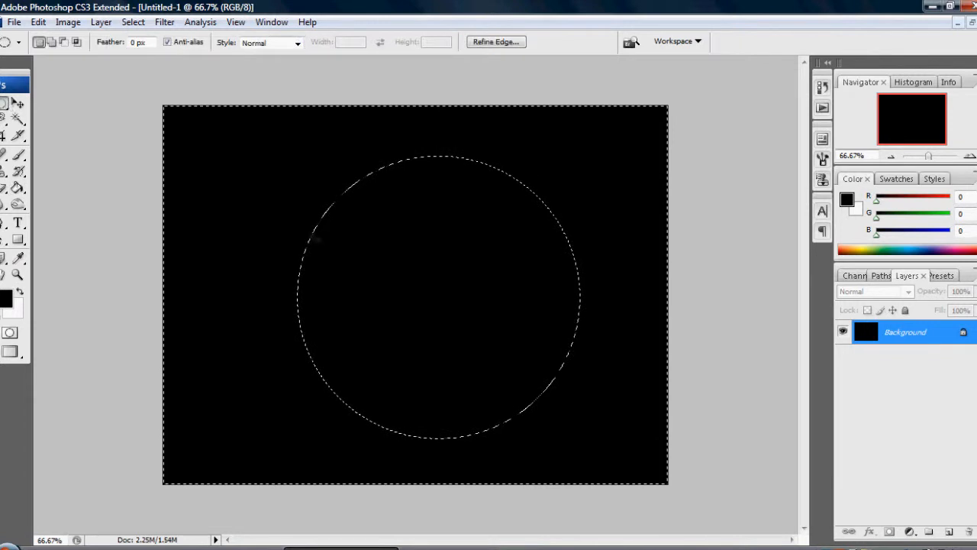
{"action": "right_click", "coordinate": [323, 245]}
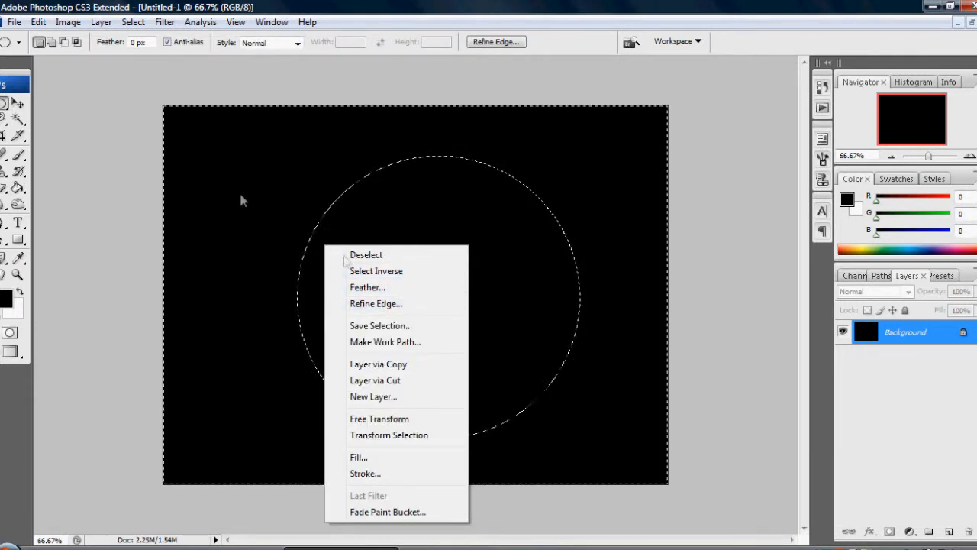
{"action": "left_click", "coordinate": [393, 273]}
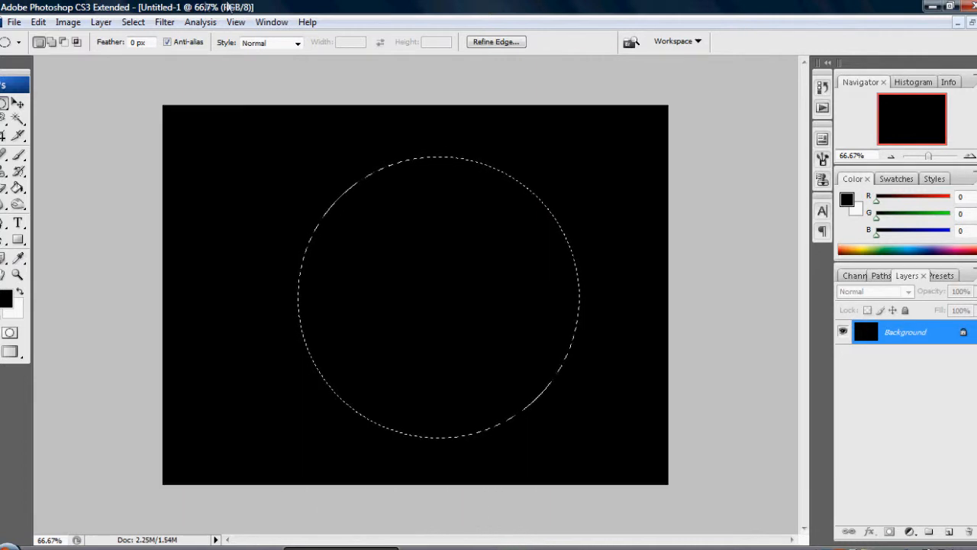
Render Difference Clouds inside the circular selection
{"action": "left_click", "coordinate": [164, 21]}
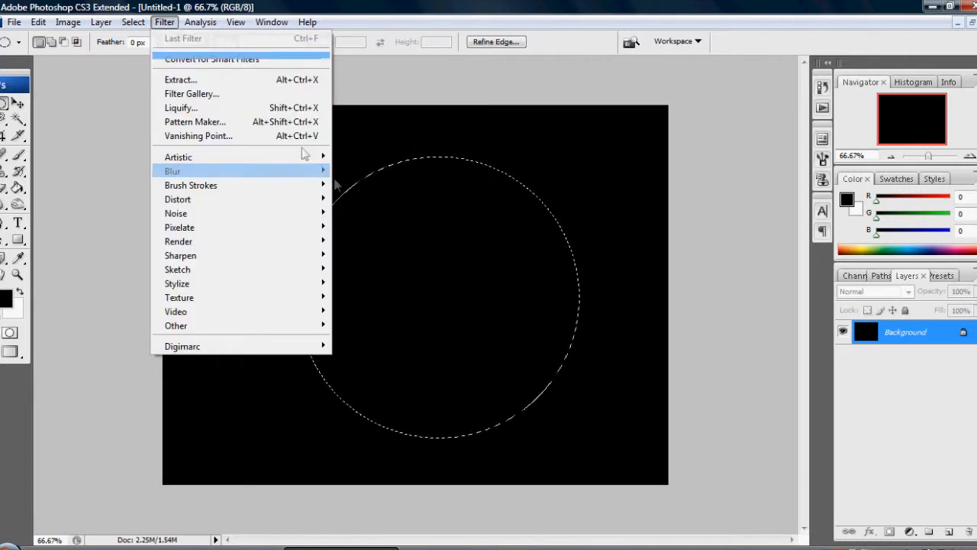
{"action": "mouse_move", "coordinate": [327, 200]}
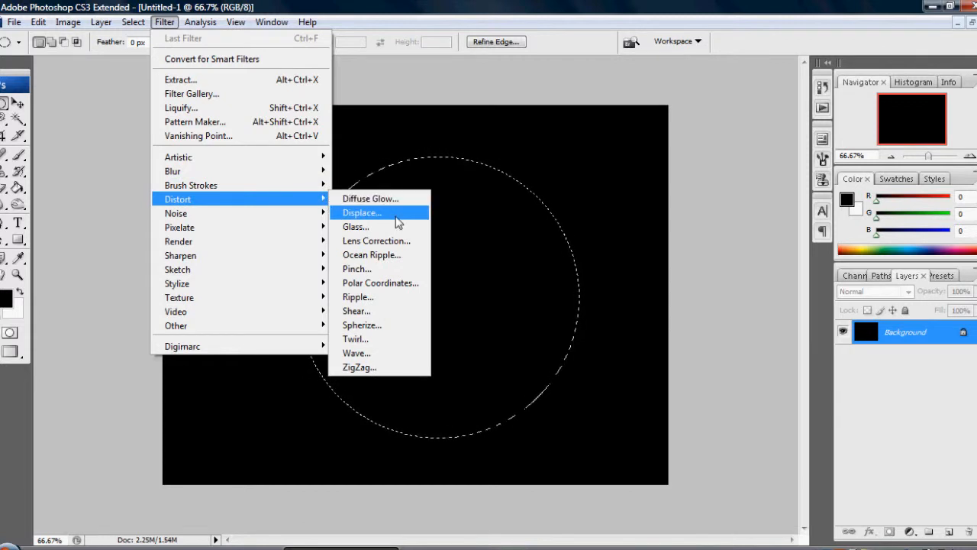
{"action": "mouse_move", "coordinate": [320, 259]}
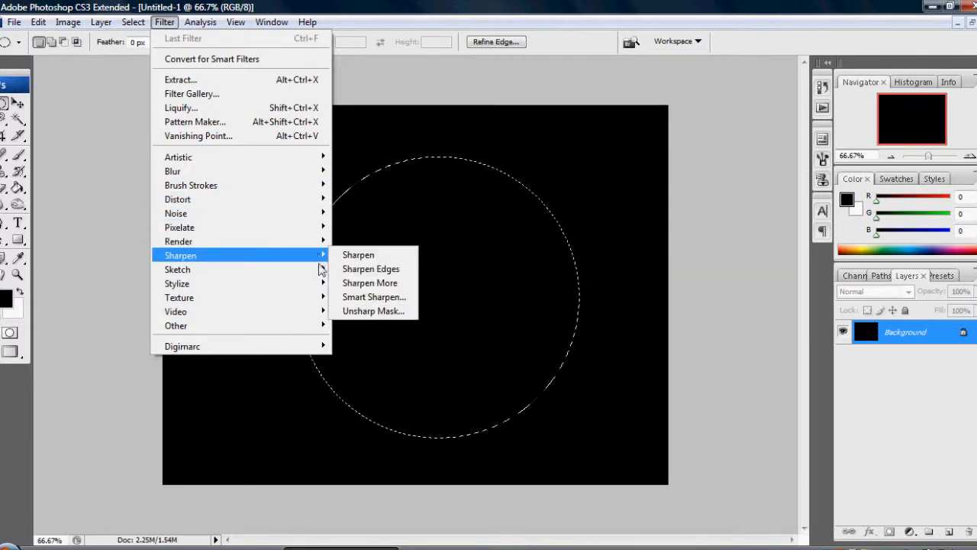
{"action": "mouse_move", "coordinate": [323, 288]}
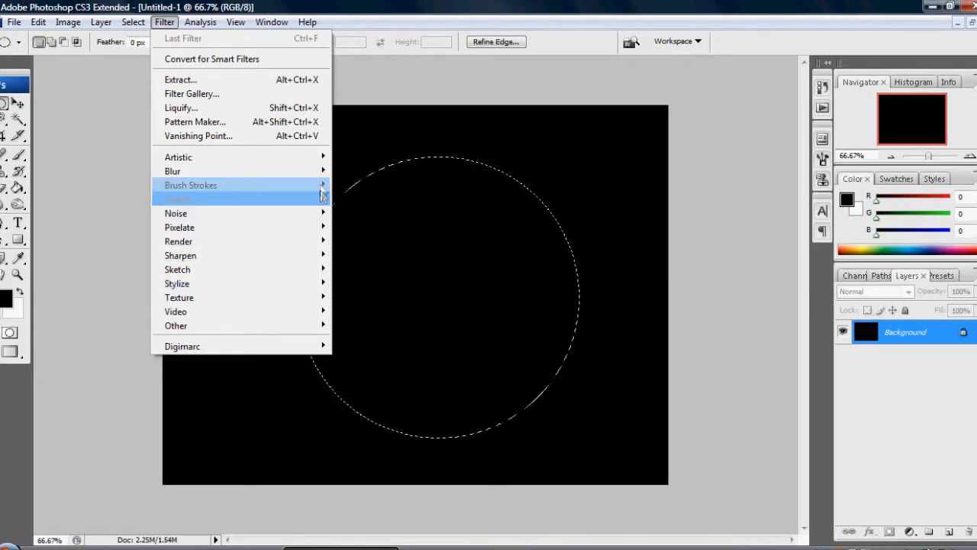
{"action": "mouse_move", "coordinate": [318, 218]}
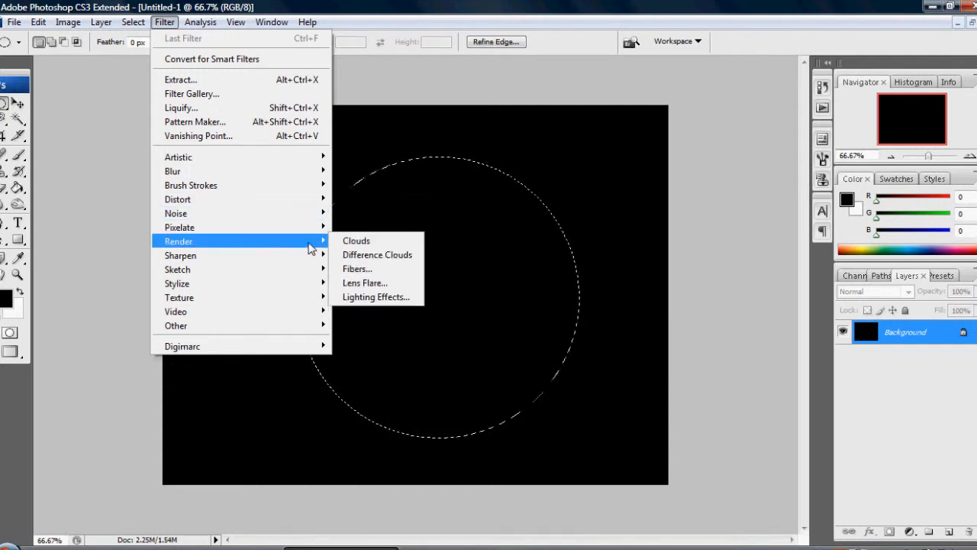
{"action": "left_click", "coordinate": [375, 260]}
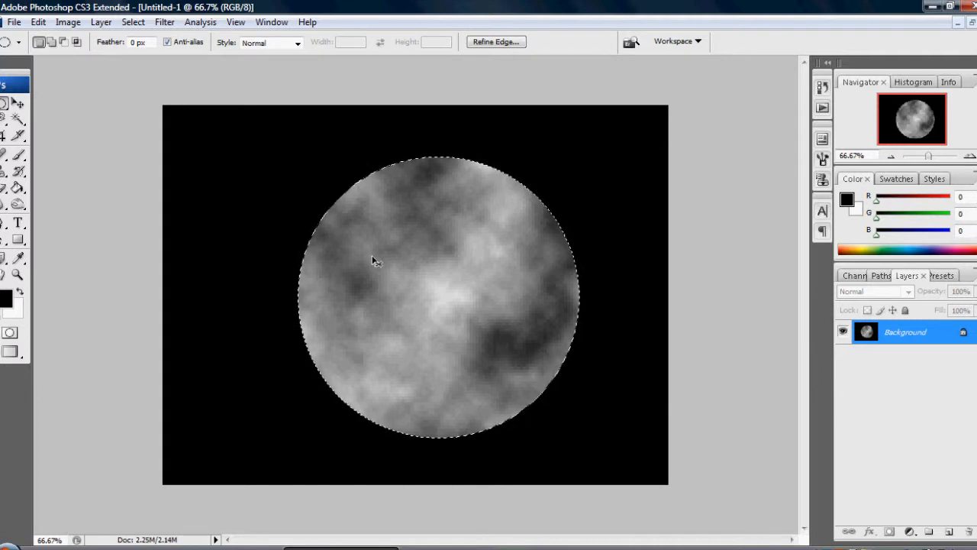
Reapply Difference Clouds inside the circle about a dozen times to build up a rocky planet texture
{"action": "key", "text": "ctrl+f"}
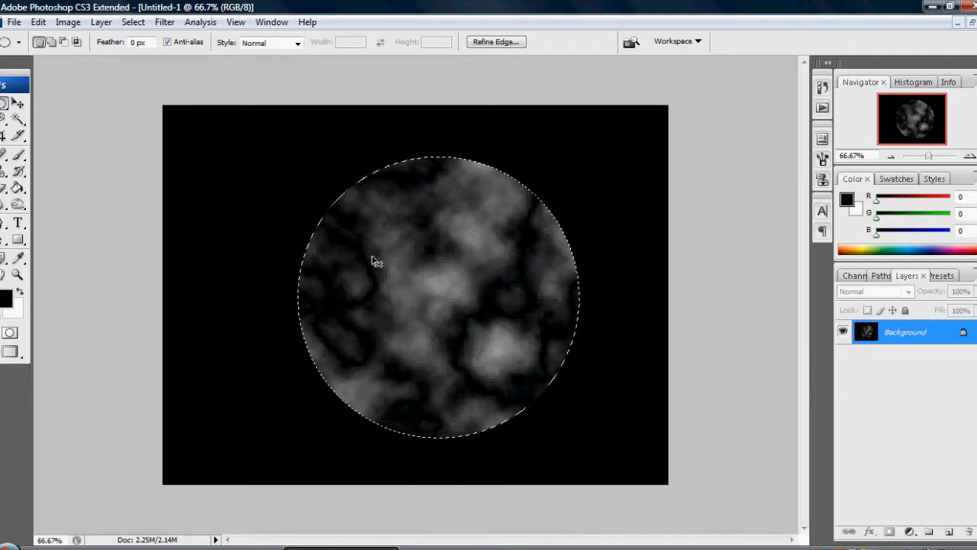
{"action": "key", "text": "ctrl+f"}
{"action": "key", "text": "ctrl+f"}
{"action": "key", "text": "ctrl+f"}
{"action": "key", "text": "ctrl+f"}
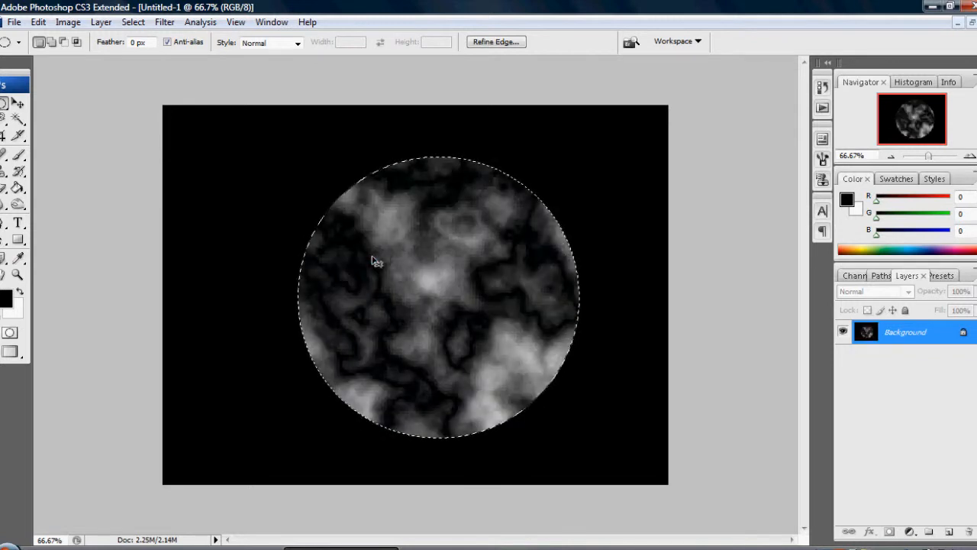
{"action": "key", "text": "ctrl+f"}
{"action": "key", "text": "ctrl+f"}
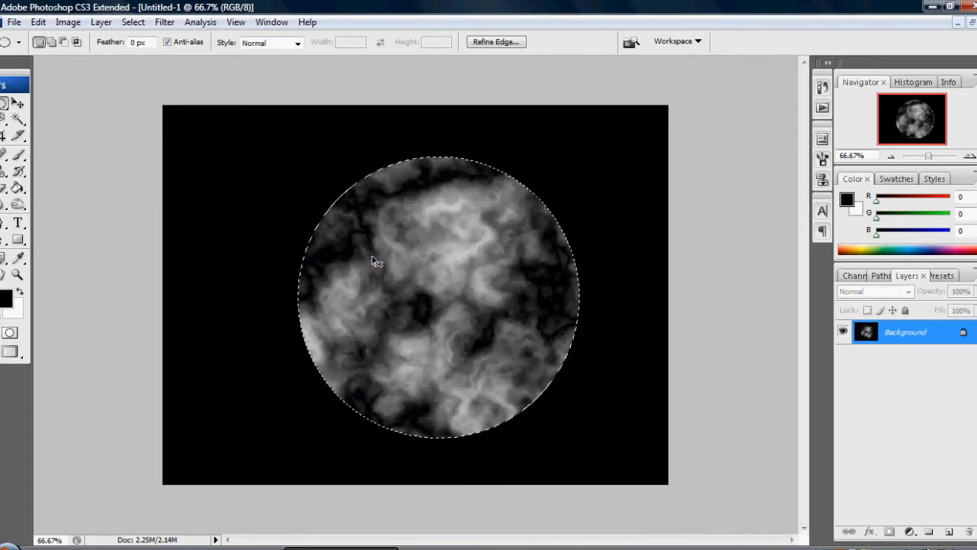
{"action": "key", "text": "ctrl+f"}
{"action": "key", "text": "ctrl+f"}
{"action": "key", "text": "ctrl+f"}
{"action": "key", "text": "ctrl+f"}
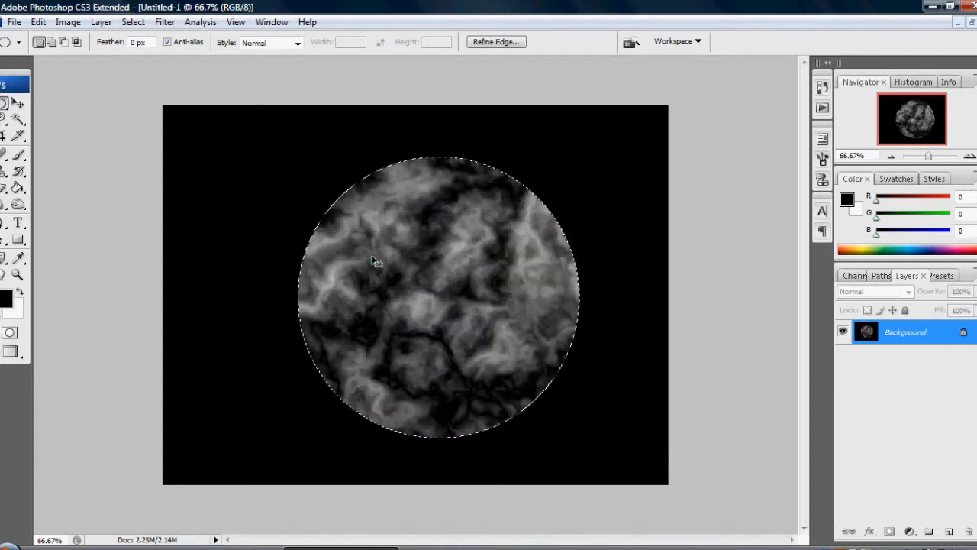
{"action": "key", "text": "ctrl+f"}
{"action": "key", "text": "ctrl+f"}
{"action": "key", "text": "ctrl+d"}
{"action": "key", "text": "ctrl+f"}
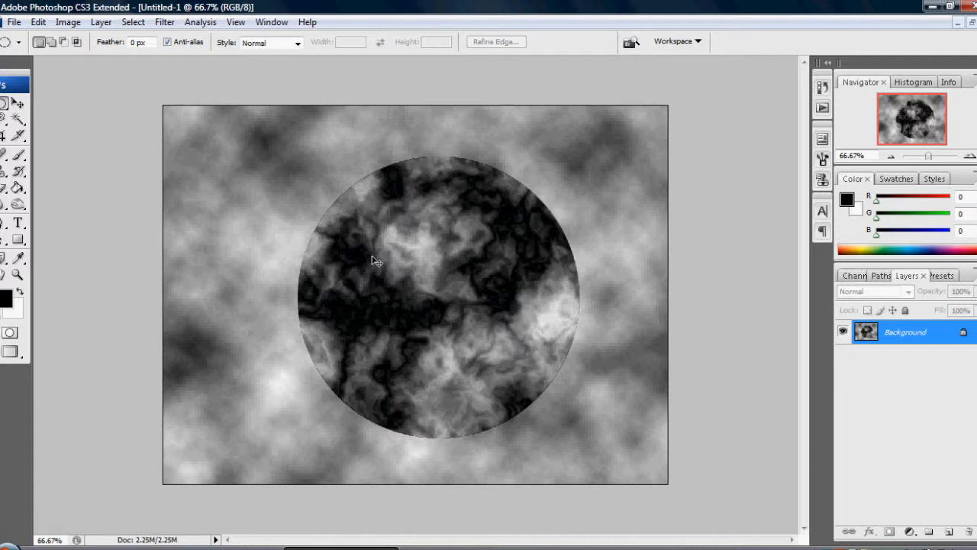
{"action": "key", "text": "ctrl+f"}
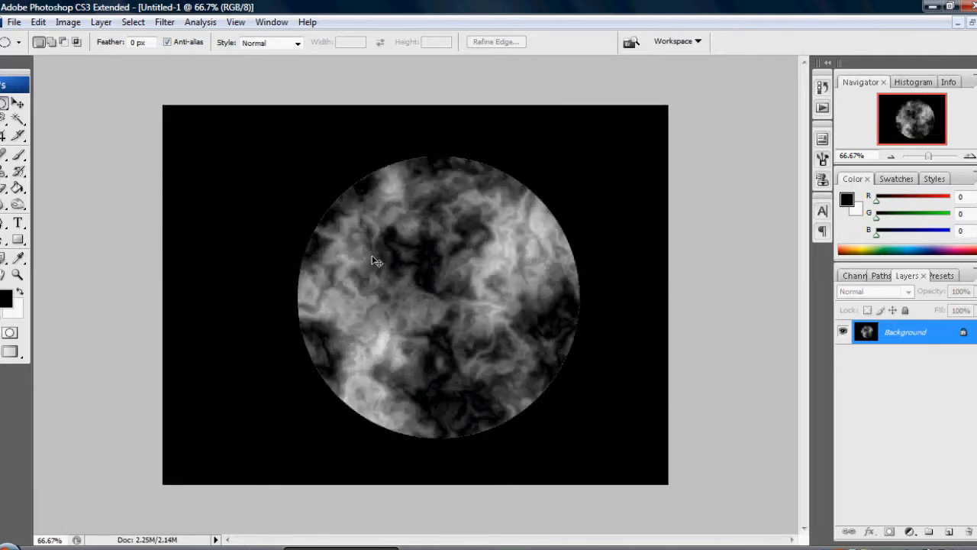
{"action": "key", "text": "ctrl+shift+d"}
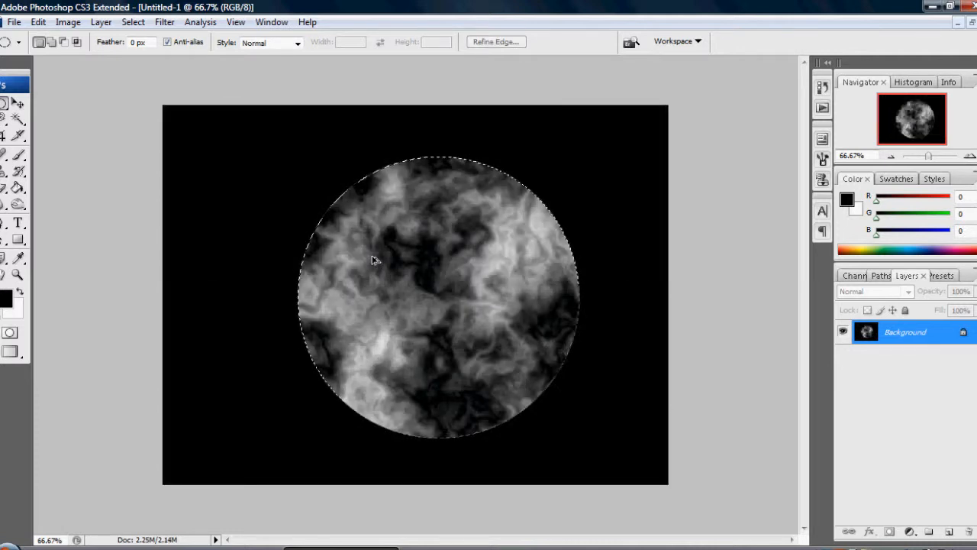
Repeat the Difference Clouds filter about six more times on the selected circle to refine its texture
{"action": "key", "text": "ctrl+f"}
{"action": "key", "text": "ctrl+f"}
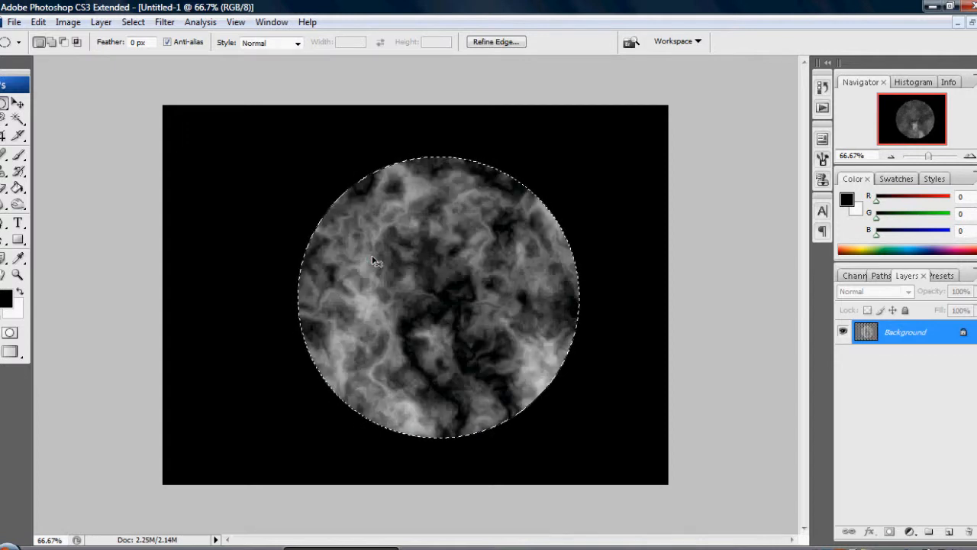
{"action": "key", "text": "ctrl+f"}
{"action": "key", "text": "ctrl+f"}
{"action": "key", "text": "ctrl+f"}
{"action": "key", "text": "ctrl+f"}
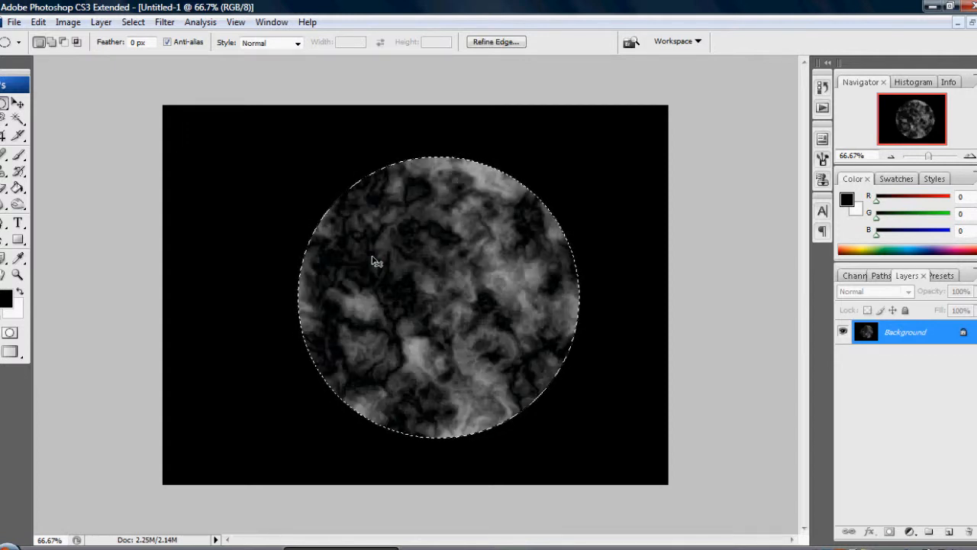
Run Difference Clouds four more times on the circle to get a brighter, more contrasting planet texture
{"action": "key", "text": "ctrl+f"}
{"action": "key", "text": "ctrl+f"}
{"action": "key", "text": "ctrl+f"}
{"action": "key", "text": "ctrl+f"}
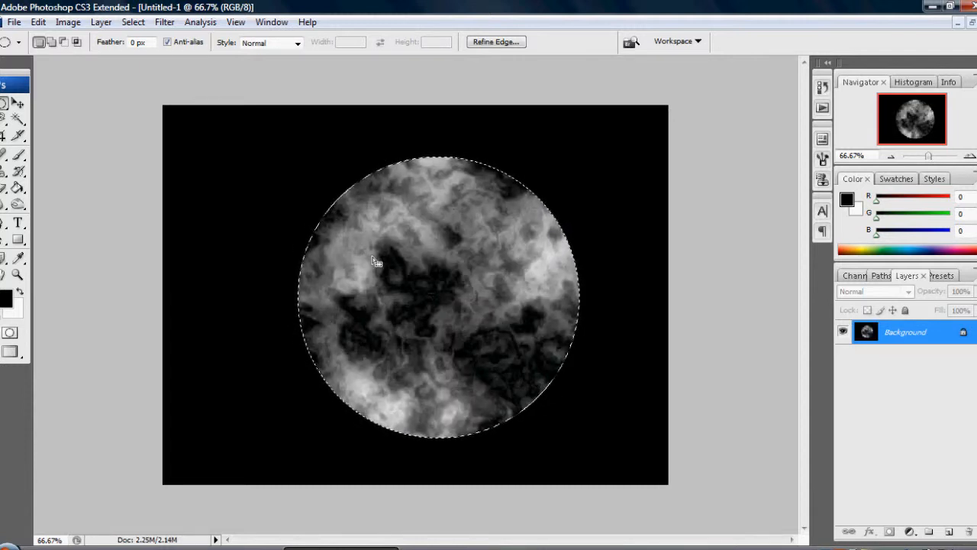
Invert the selection and apply a Radial Blur outside the circle with amount 100, Zoom method and Best quality
{"action": "right_click", "coordinate": [373, 258]}
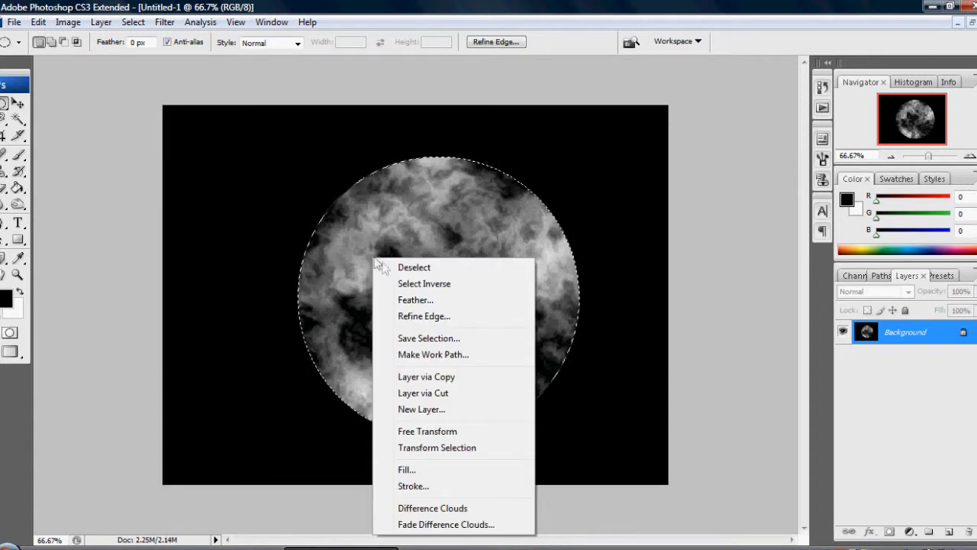
{"action": "left_click", "coordinate": [402, 284]}
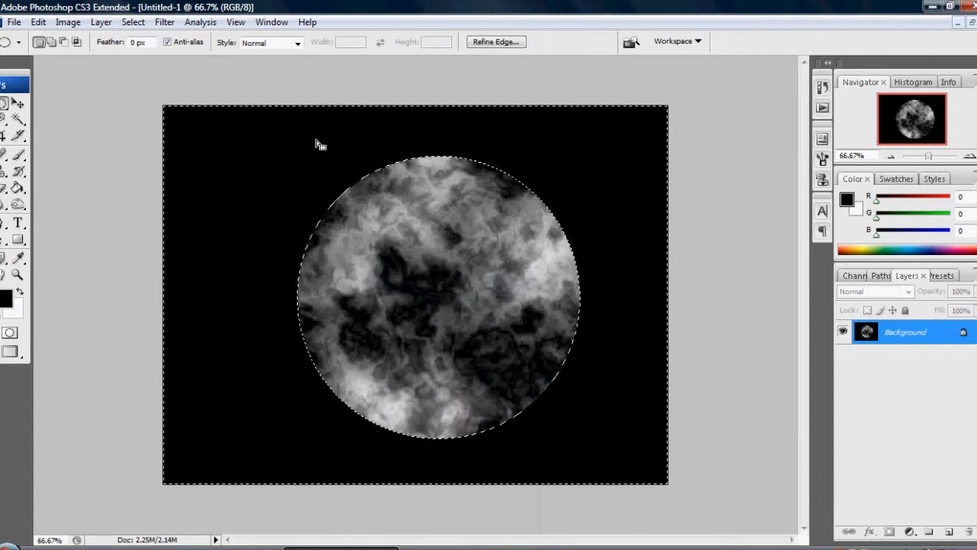
{"action": "left_click", "coordinate": [165, 22]}
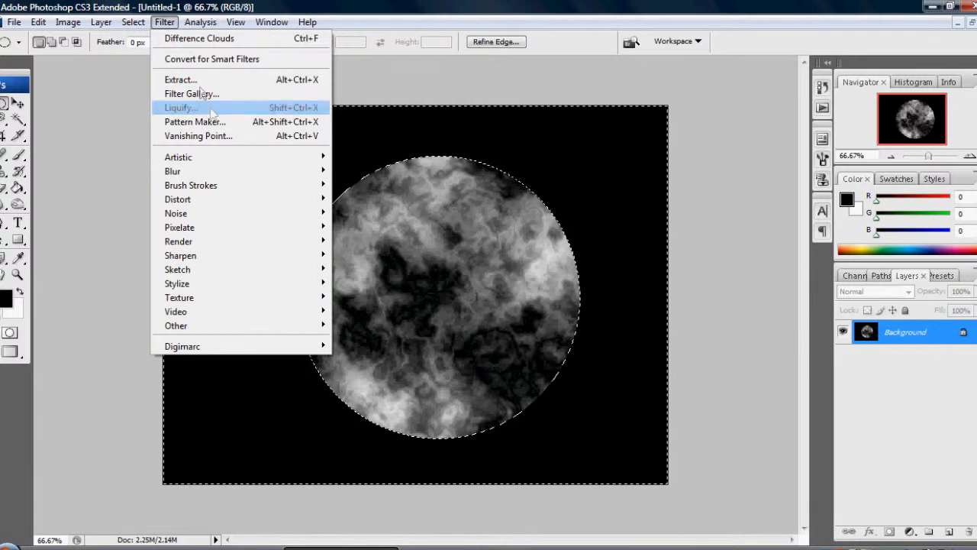
{"action": "mouse_move", "coordinate": [280, 180]}
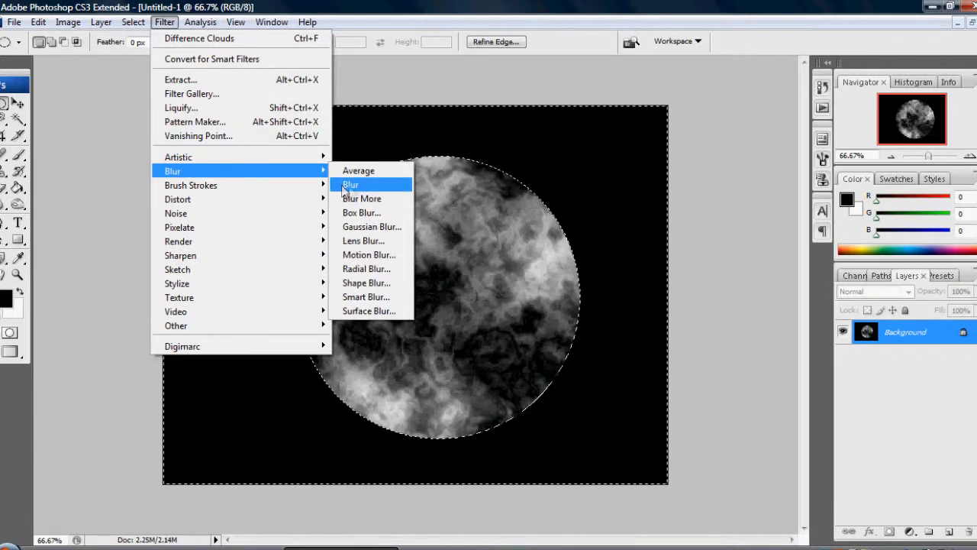
{"action": "left_click", "coordinate": [382, 268]}
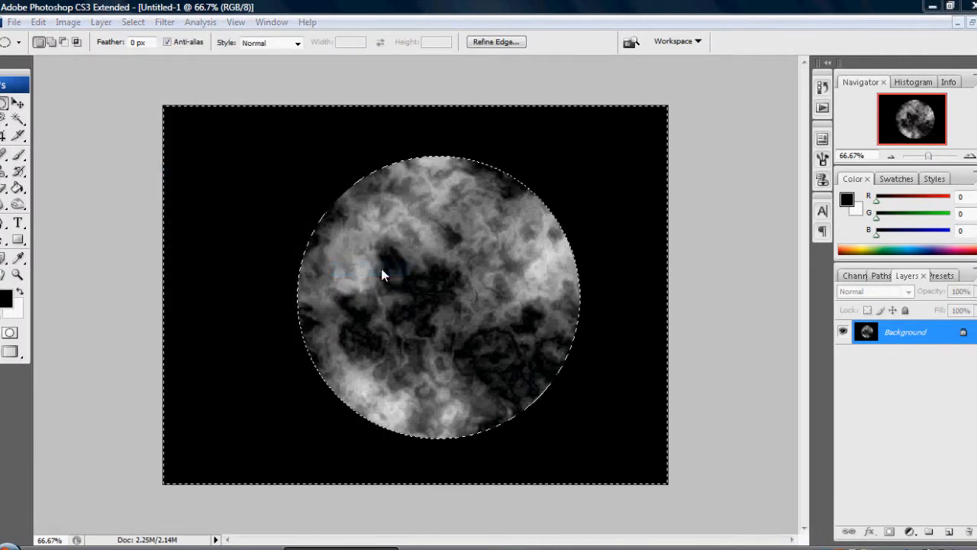
{"action": "left_click_drag", "start_coordinate": [395, 175], "coordinate": [516, 186]}
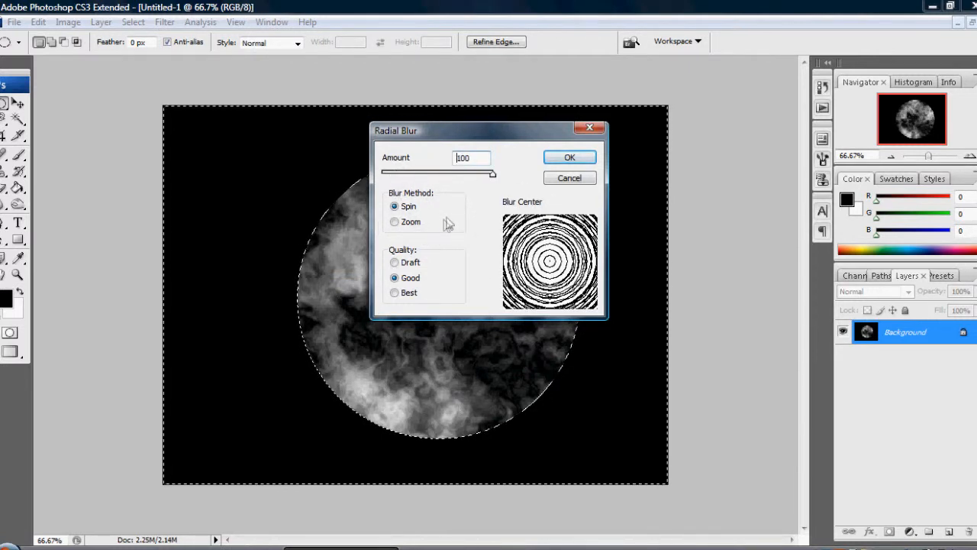
{"action": "left_click", "coordinate": [418, 223]}
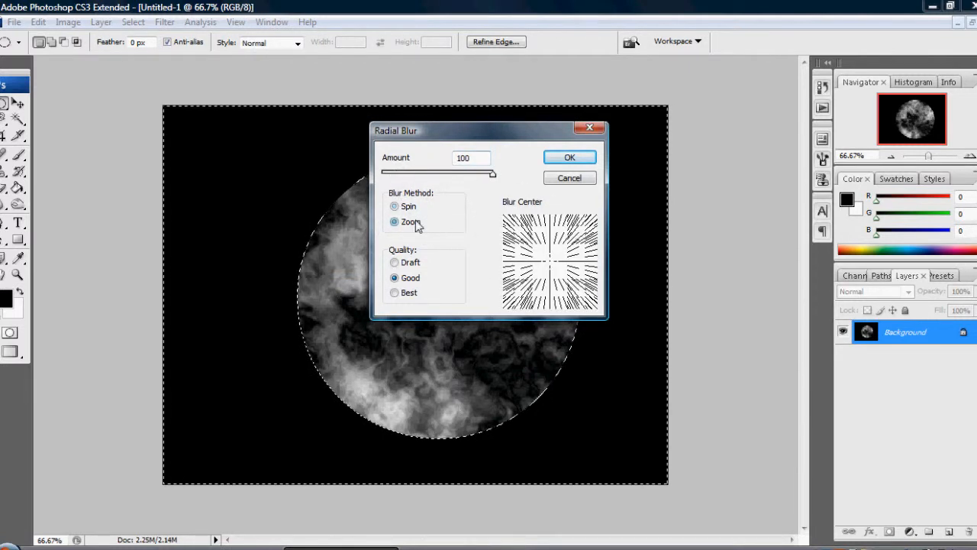
{"action": "left_click", "coordinate": [399, 294]}
{"action": "left_click", "coordinate": [560, 157]}
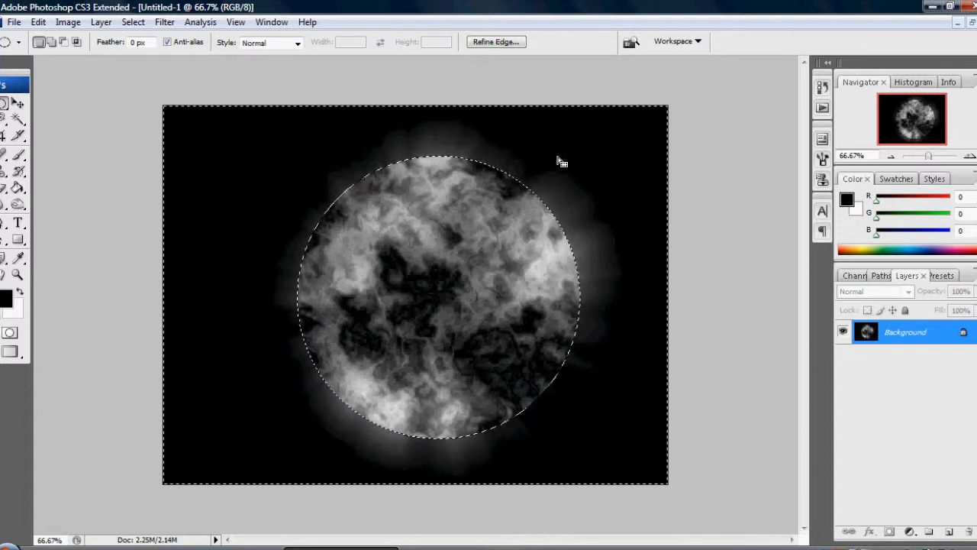
Invert the selection back to the circle and add a new layer in Overlay blend mode above the background
{"action": "right_click", "coordinate": [502, 245]}
{"action": "left_click", "coordinate": [546, 267]}
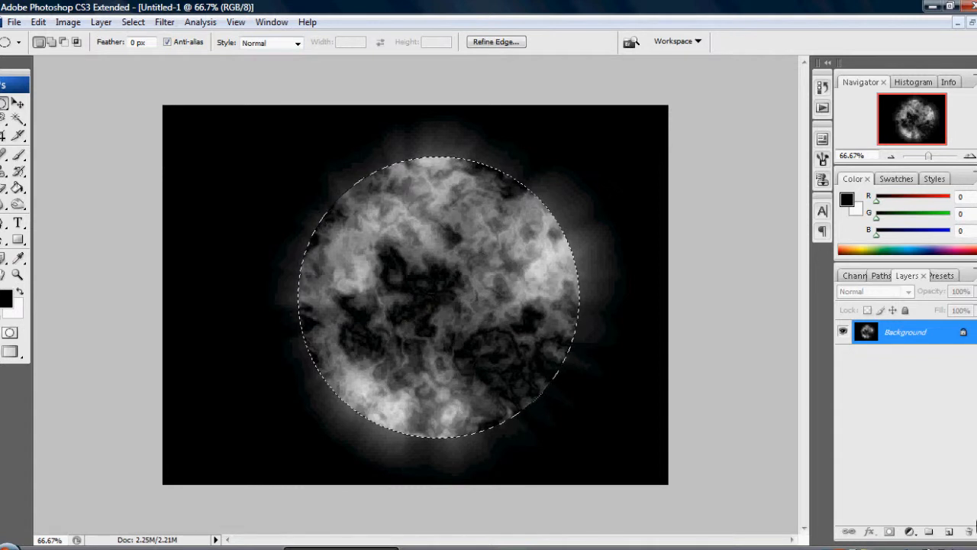
{"action": "left_click", "coordinate": [950, 531]}
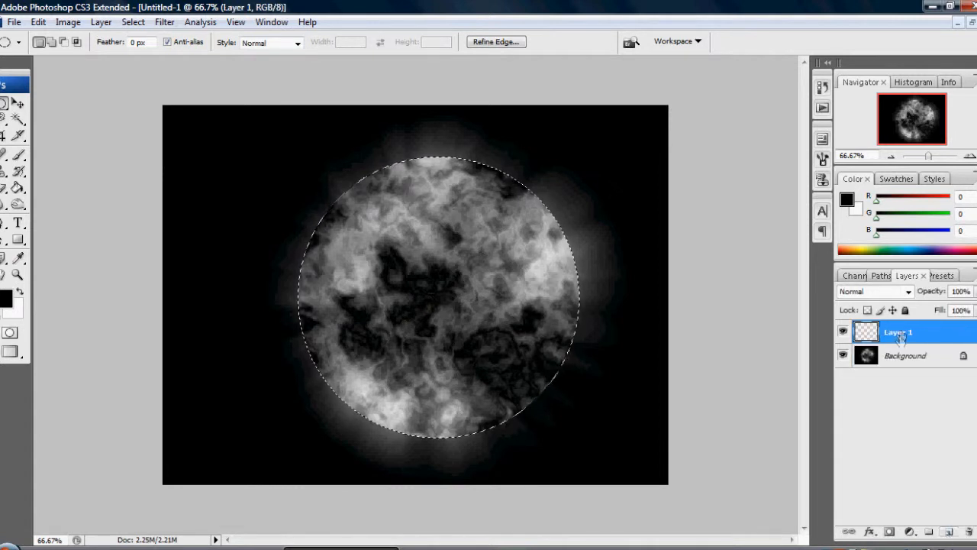
{"action": "left_click", "coordinate": [869, 293]}
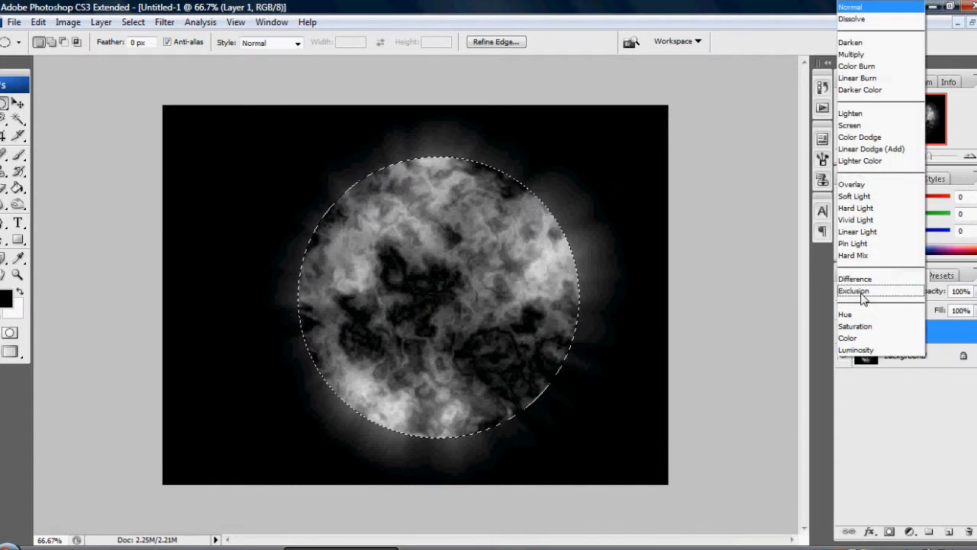
{"action": "left_click", "coordinate": [884, 185]}
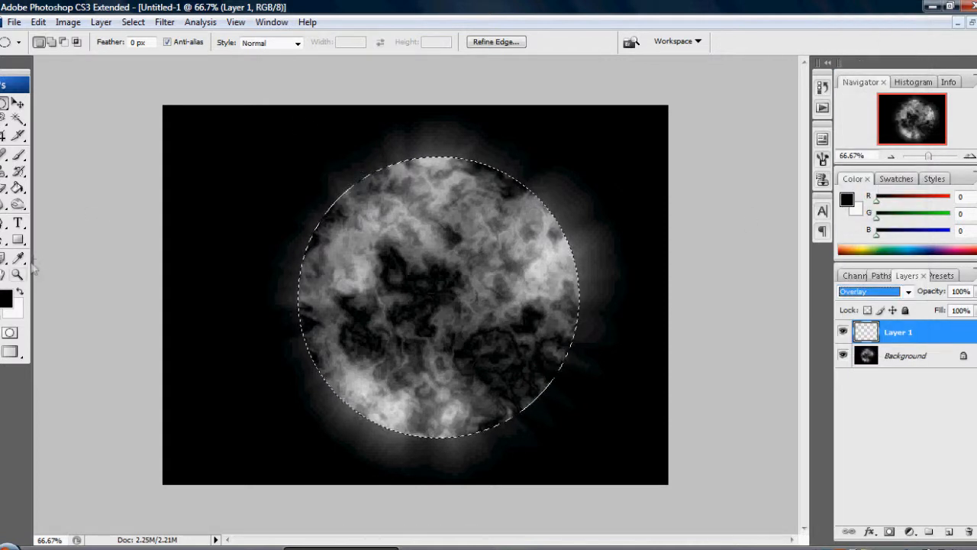
Open the Gradient tool's gradient for editing and set its black starting color stop to red ca0303
{"action": "left_click", "coordinate": [18, 190]}
{"action": "mouse_move", "coordinate": [22, 194]}
{"action": "left_mouse_down"}
{"action": "mouse_move", "coordinate": [68, 201]}
{"action": "mouse_move", "coordinate": [68, 184]}
{"action": "left_mouse_up"}
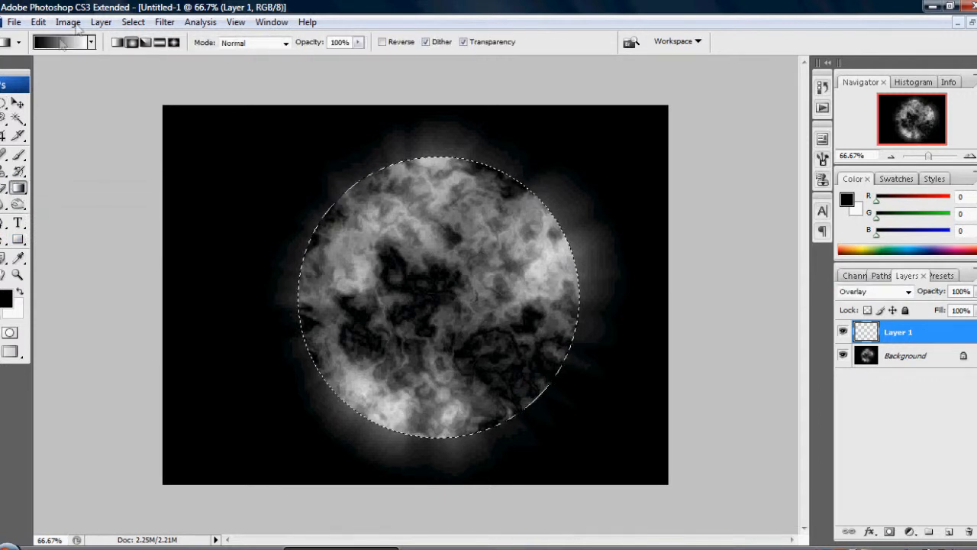
{"action": "left_click", "coordinate": [61, 42]}
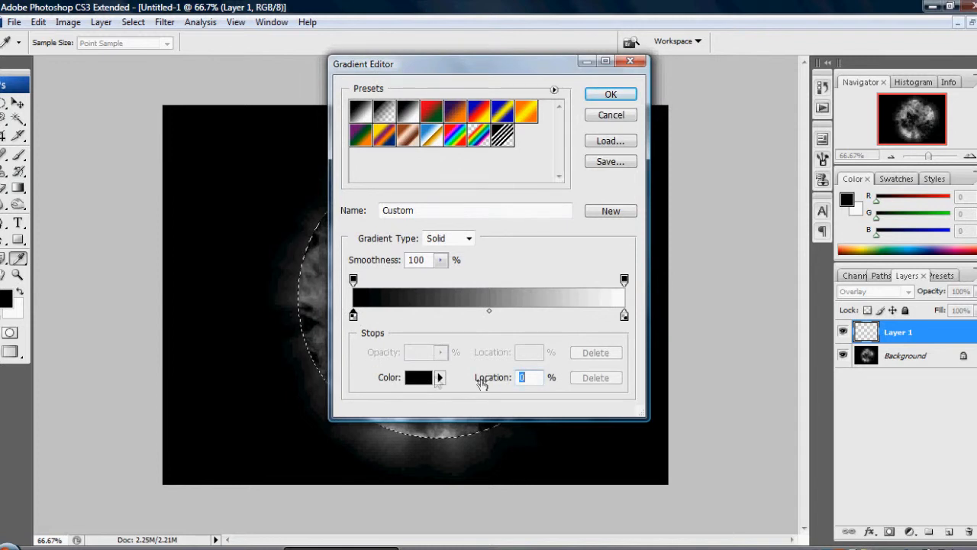
{"action": "left_click", "coordinate": [418, 377]}
{"action": "mouse_move", "coordinate": [519, 250]}
{"action": "left_mouse_down"}
{"action": "mouse_move", "coordinate": [576, 157]}
{"action": "mouse_move", "coordinate": [588, 328]}
{"action": "left_mouse_up"}
{"action": "left_click", "coordinate": [582, 158]}
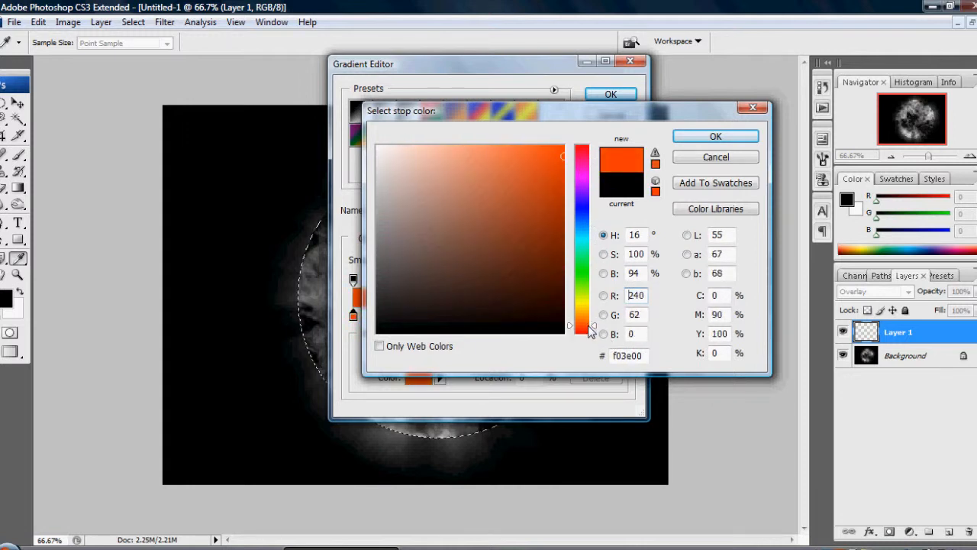
{"action": "mouse_move", "coordinate": [559, 232]}
{"action": "left_mouse_down"}
{"action": "mouse_move", "coordinate": [559, 218]}
{"action": "mouse_move", "coordinate": [578, 286]}
{"action": "left_mouse_up"}
{"action": "left_click_drag", "start_coordinate": [580, 327], "coordinate": [583, 349]}
{"action": "mouse_move", "coordinate": [563, 273]}
{"action": "left_mouse_down"}
{"action": "mouse_move", "coordinate": [554, 161]}
{"action": "mouse_move", "coordinate": [561, 183]}
{"action": "left_mouse_up"}
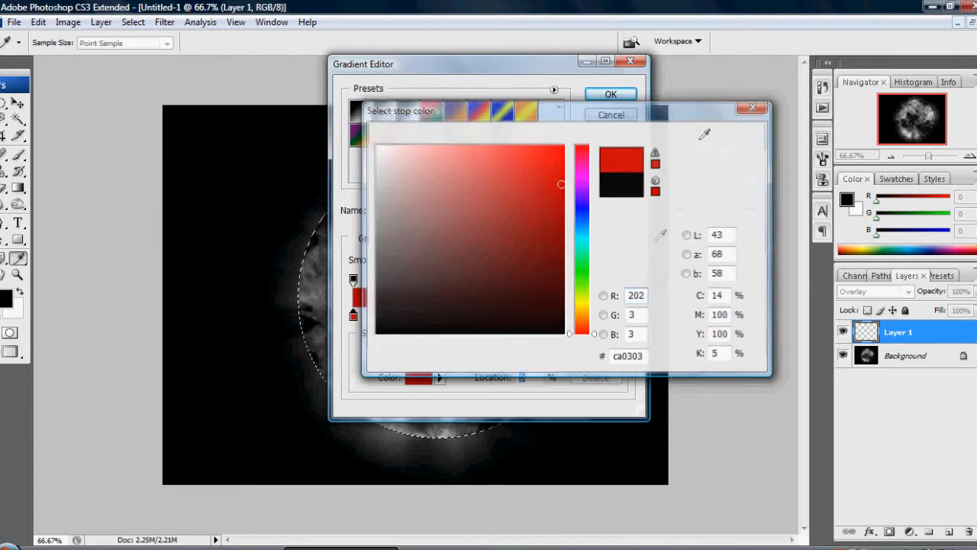
{"action": "left_click", "coordinate": [703, 139]}
Set the gradient's white end stop to orange ef7600, move the red stop to 25%, and accept the gradient
{"action": "left_click", "coordinate": [624, 316]}
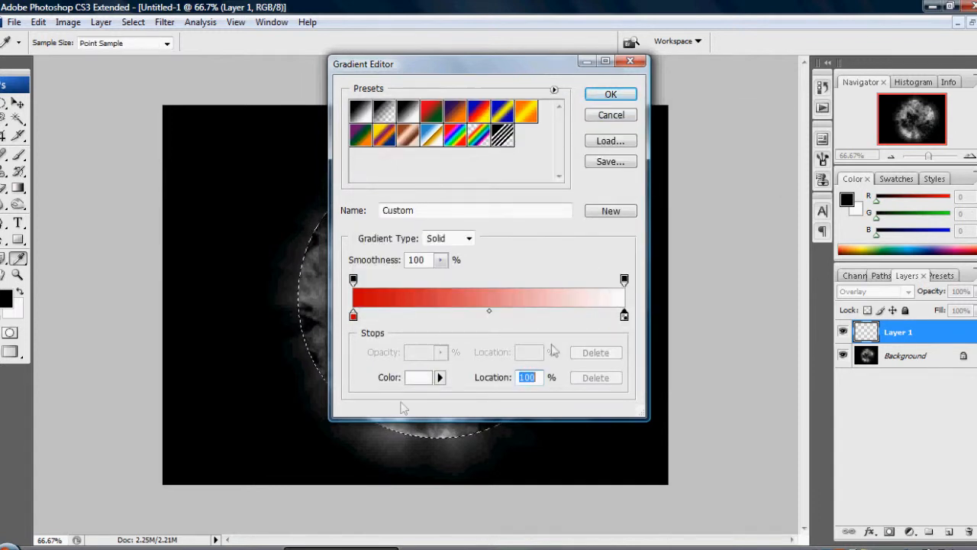
{"action": "left_click", "coordinate": [415, 384]}
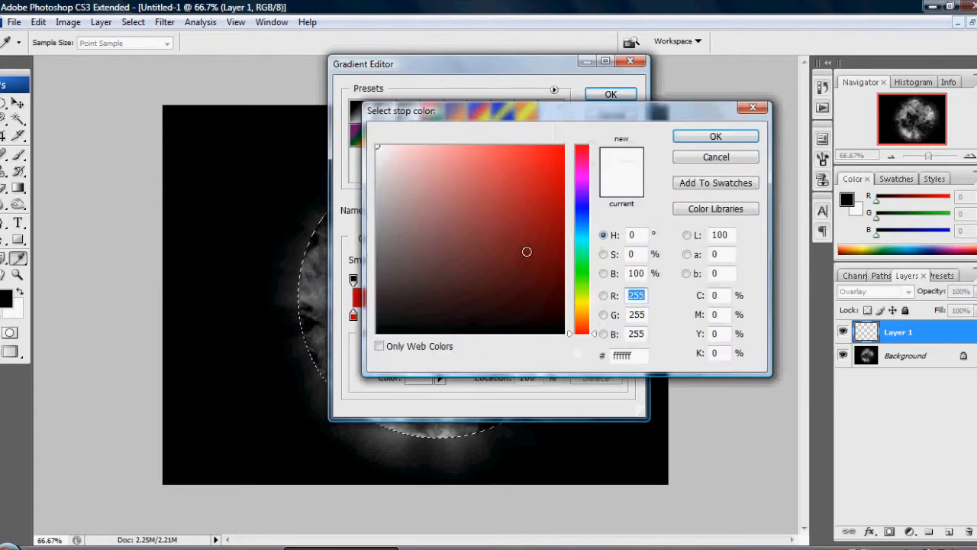
{"action": "left_click", "coordinate": [582, 304]}
{"action": "left_click_drag", "start_coordinate": [582, 307], "coordinate": [582, 318]}
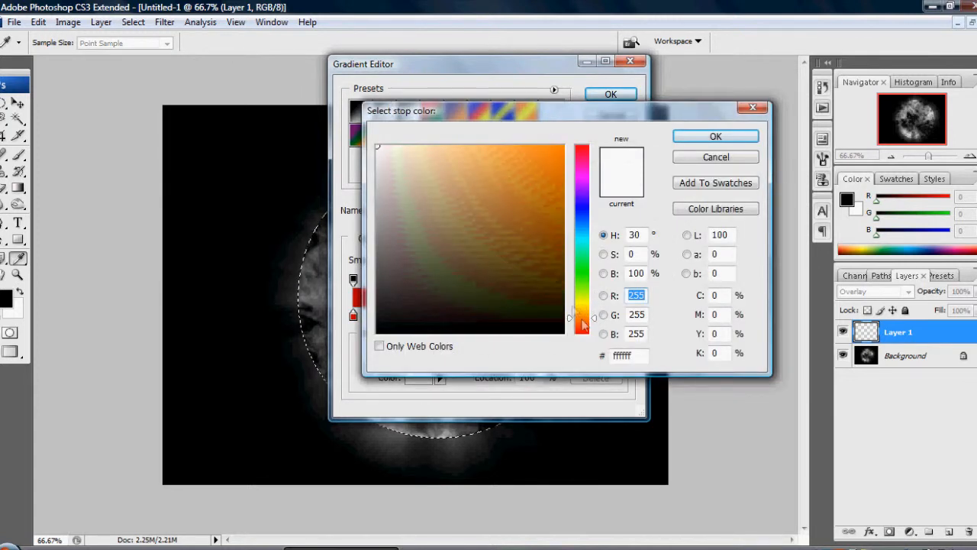
{"action": "left_click", "coordinate": [570, 166]}
{"action": "left_click_drag", "start_coordinate": [572, 165], "coordinate": [572, 148]}
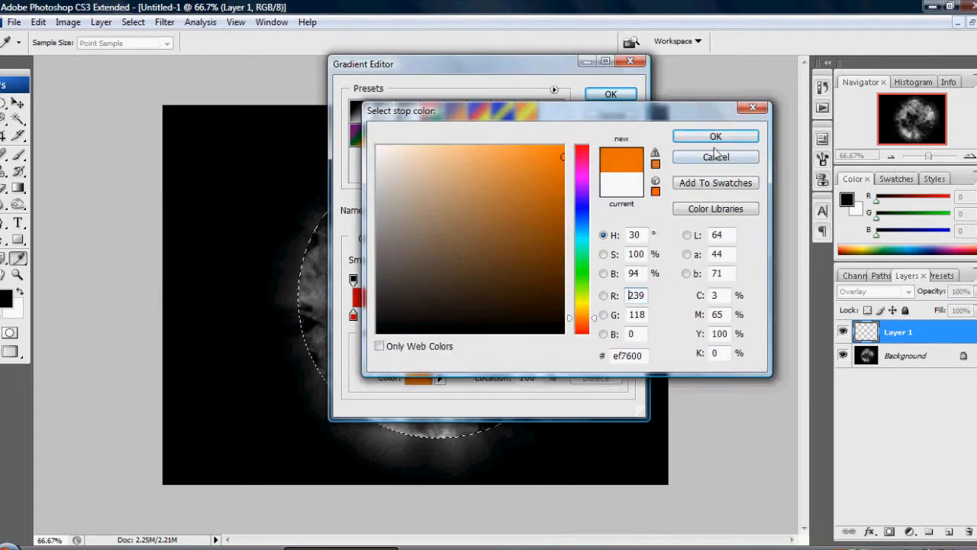
{"action": "left_click", "coordinate": [715, 137]}
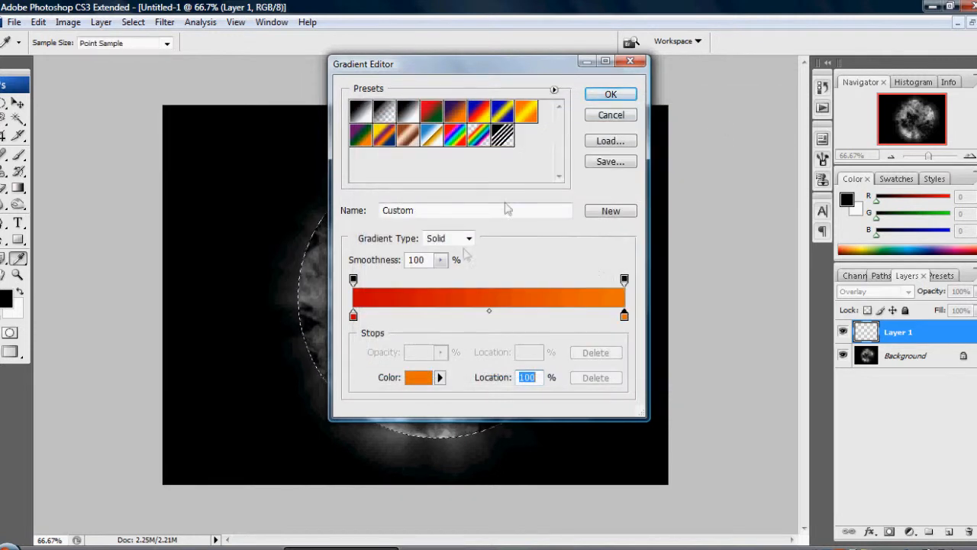
{"action": "left_click_drag", "start_coordinate": [354, 316], "coordinate": [425, 329]}
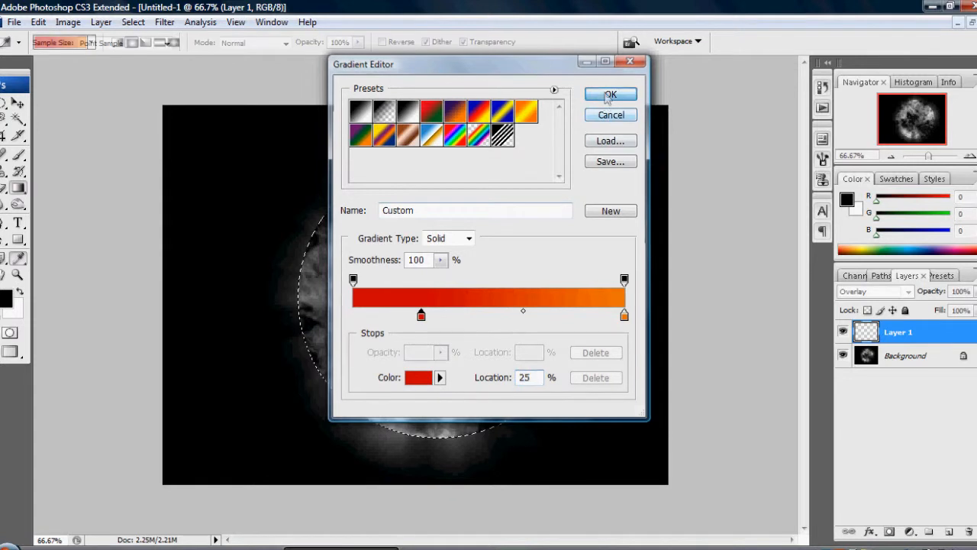
{"action": "left_click", "coordinate": [605, 97]}
Fill the circle on Layer 1 with the gradient, running from red at its lower right to orange at its upper left
{"action": "left_click_drag", "start_coordinate": [589, 146], "coordinate": [242, 461]}
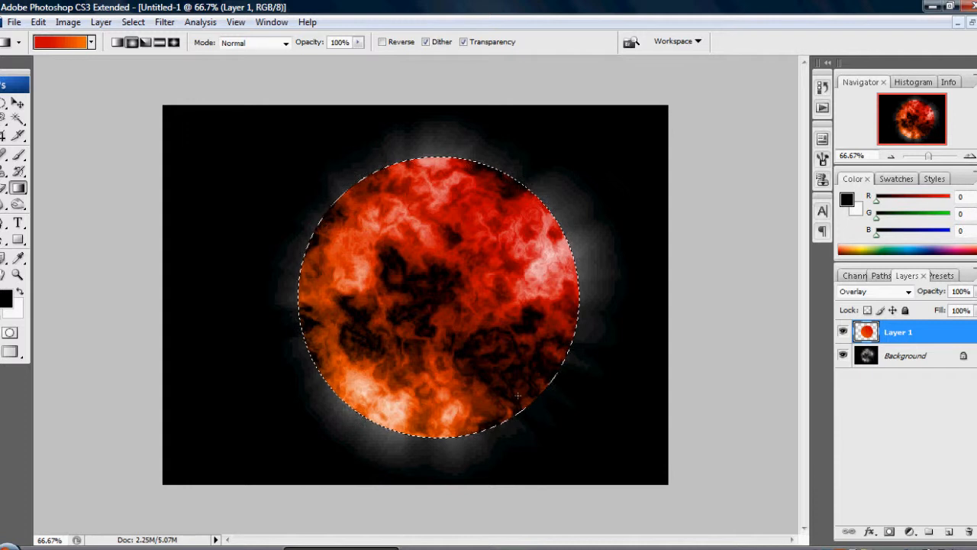
{"action": "left_click_drag", "start_coordinate": [294, 185], "coordinate": [286, 166]}
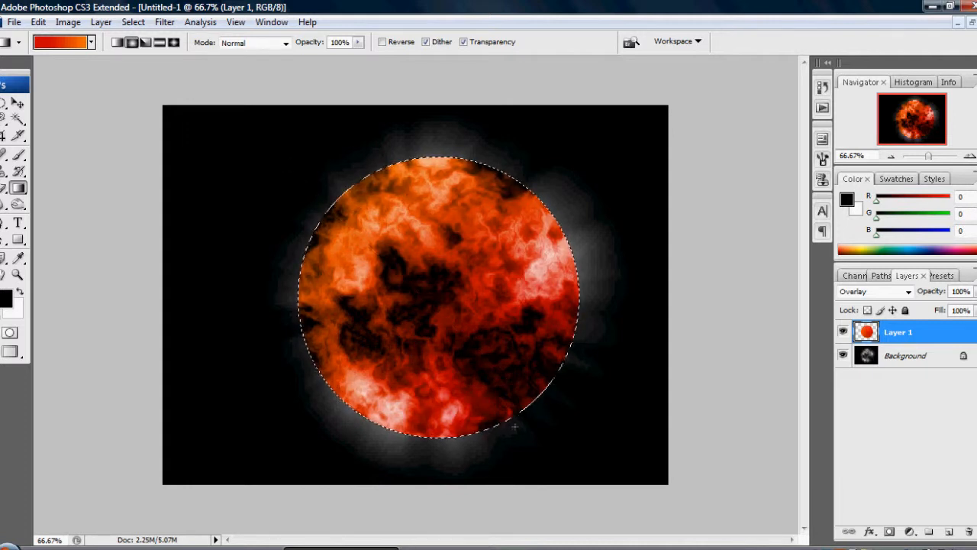
{"action": "left_click_drag", "start_coordinate": [535, 420], "coordinate": [267, 153]}
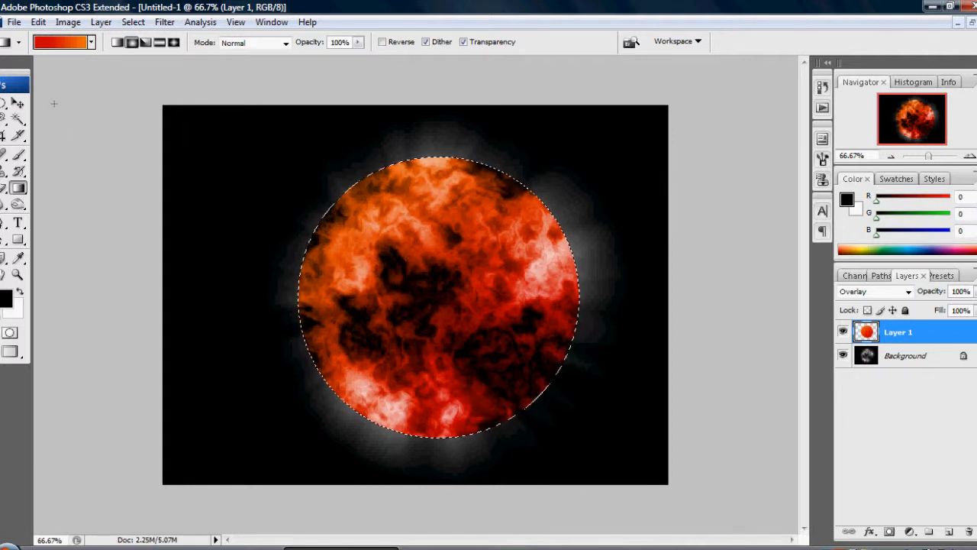
Invert the selection and fill the area around the planet with the same diagonal gradient, red at lower right to orange at upper left
{"action": "left_click", "coordinate": [5, 103]}
{"action": "right_click", "coordinate": [363, 258]}
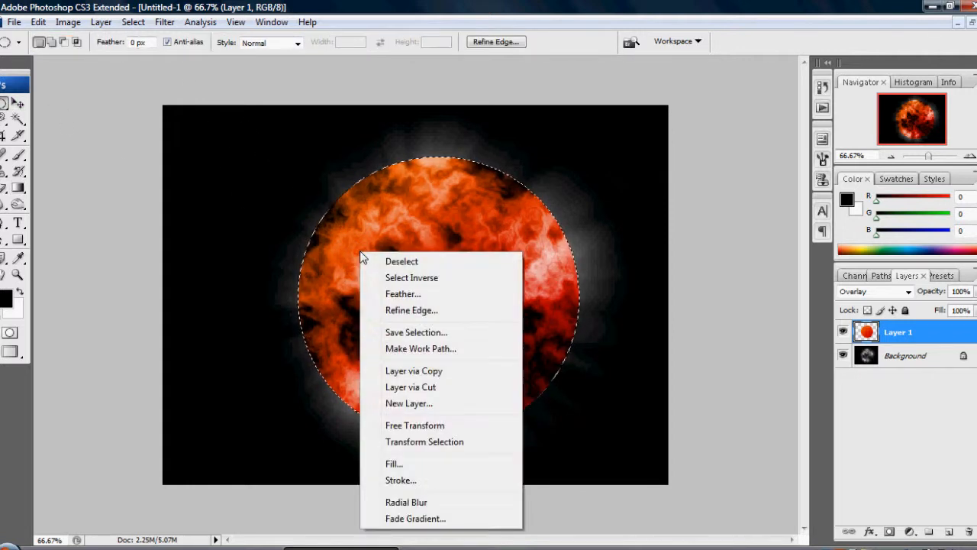
{"action": "left_click", "coordinate": [427, 280]}
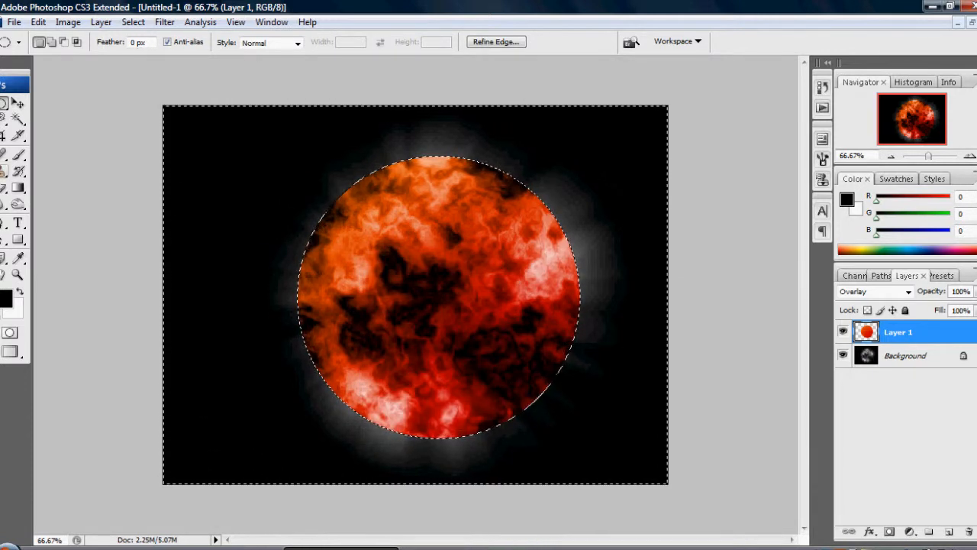
{"action": "left_click", "coordinate": [19, 188]}
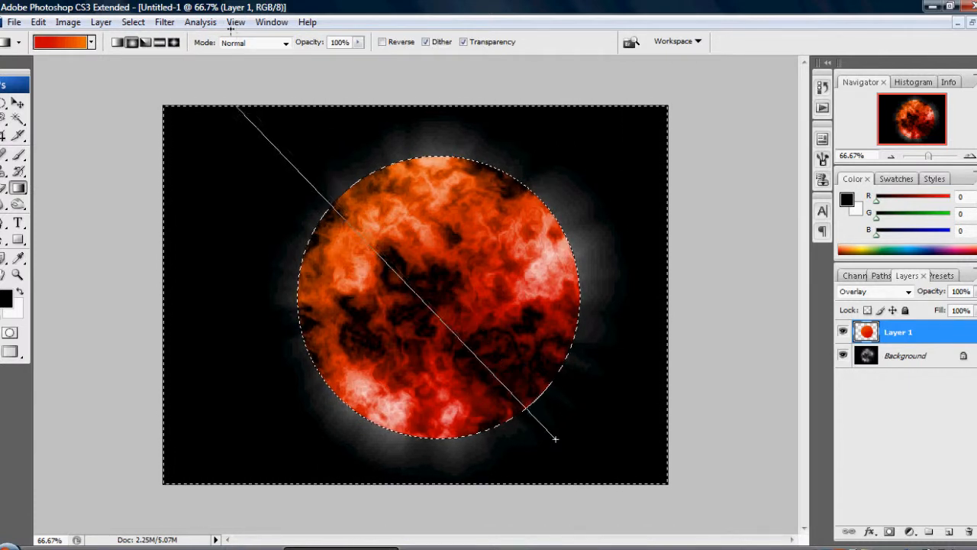
{"action": "left_click_drag", "start_coordinate": [256, 126], "coordinate": [555, 439]}
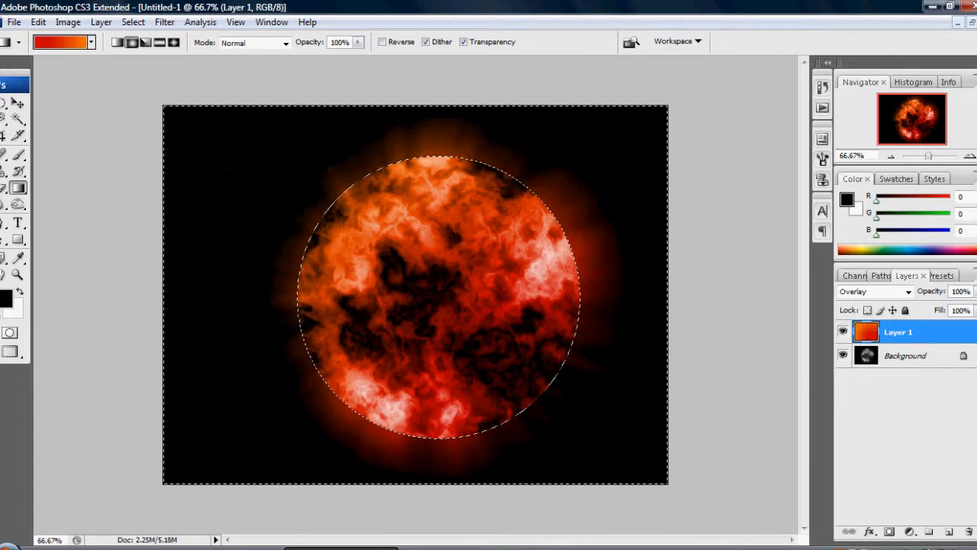
Invert the selection back to the circle and apply Spherize to Layer 1 at 100% in Normal mode
{"action": "key", "text": "m"}
{"action": "right_click", "coordinate": [368, 256]}
{"action": "left_click", "coordinate": [396, 282]}
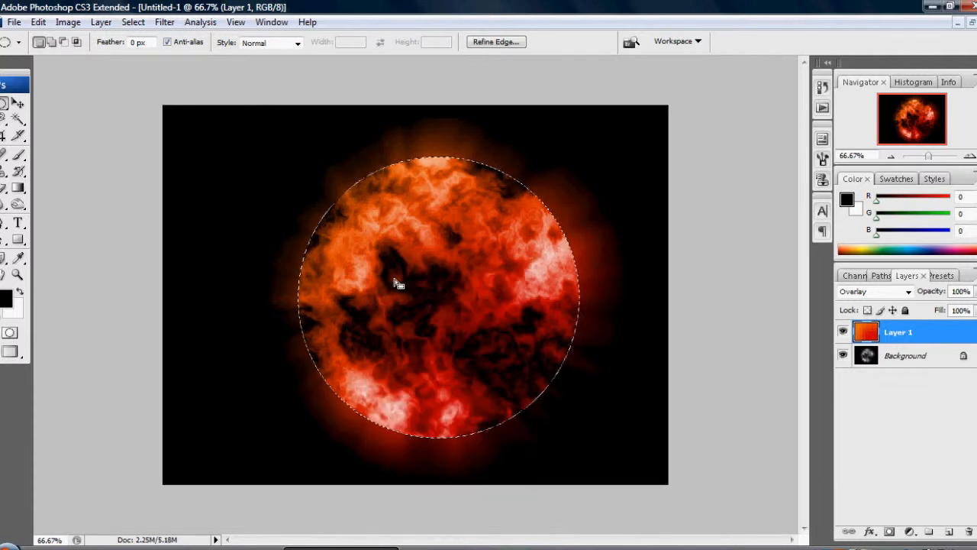
{"action": "left_click", "coordinate": [164, 22]}
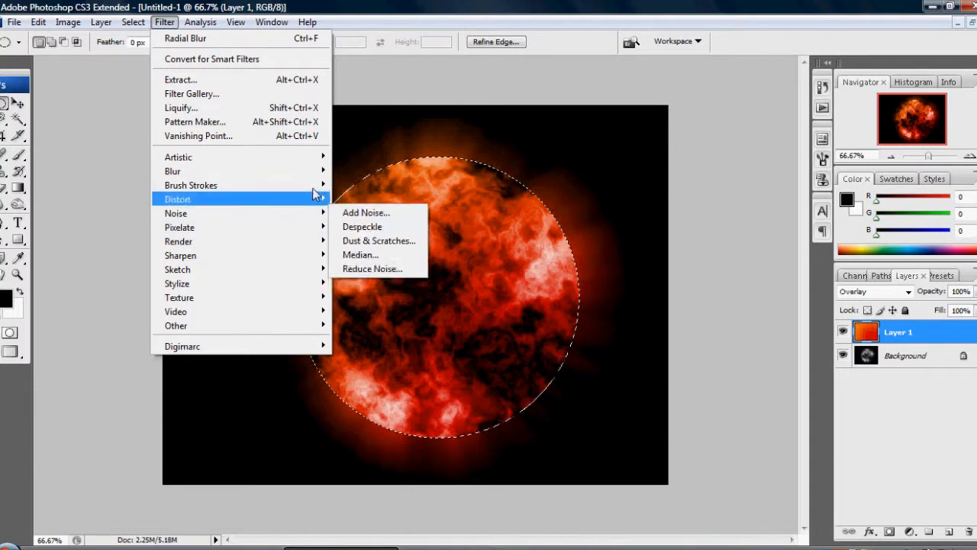
{"action": "mouse_move", "coordinate": [312, 200]}
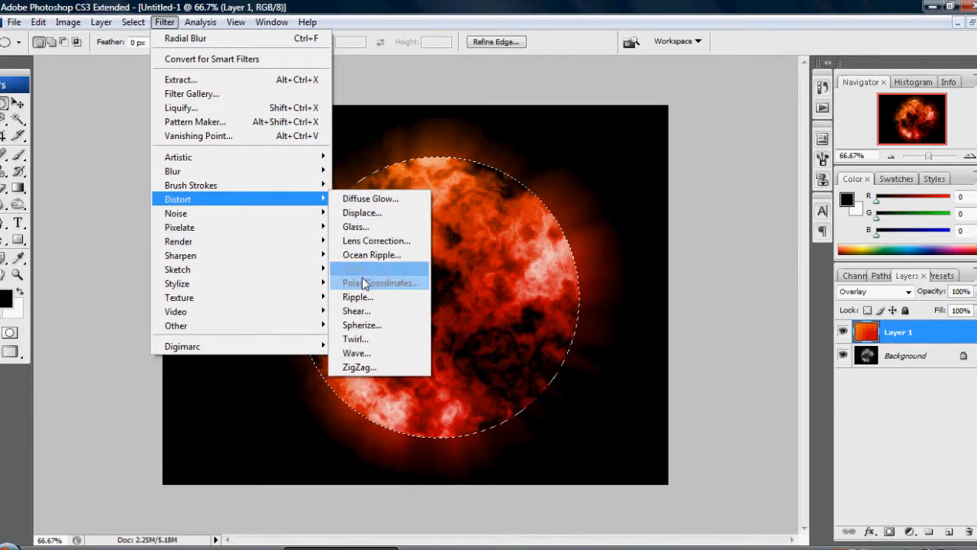
{"action": "left_click", "coordinate": [370, 326]}
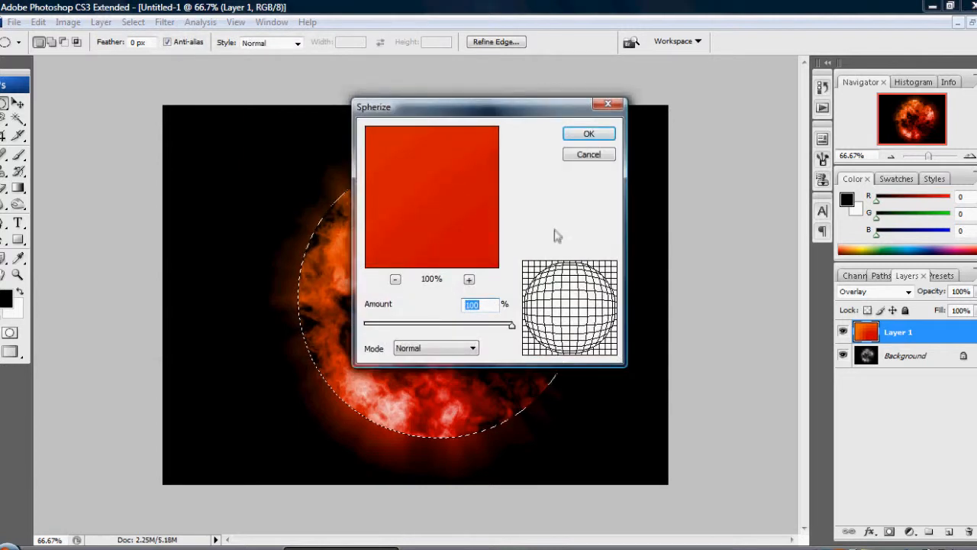
{"action": "left_click", "coordinate": [590, 134]}
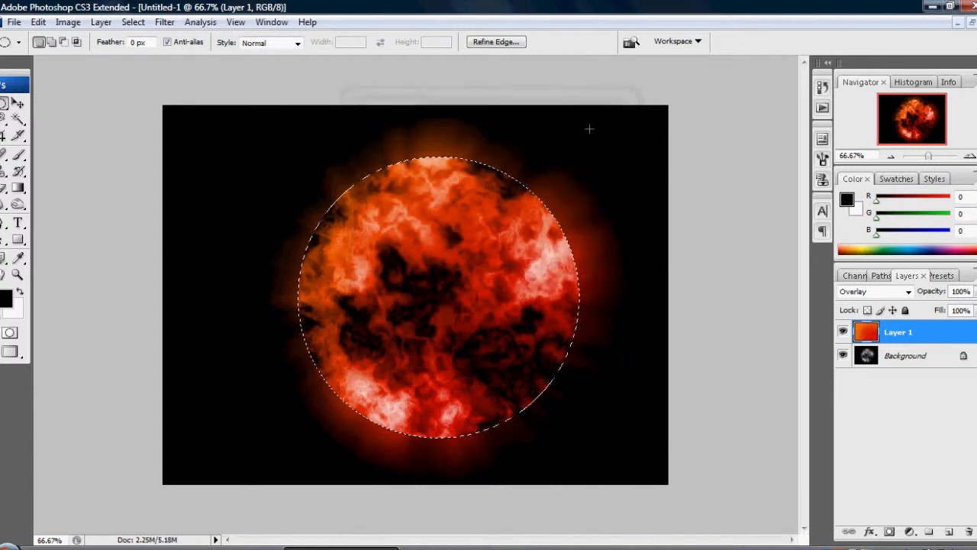
Apply Spherize to the circle on Layer 1 again at 50% in Normal mode, and deselect it
{"action": "left_click", "coordinate": [162, 22]}
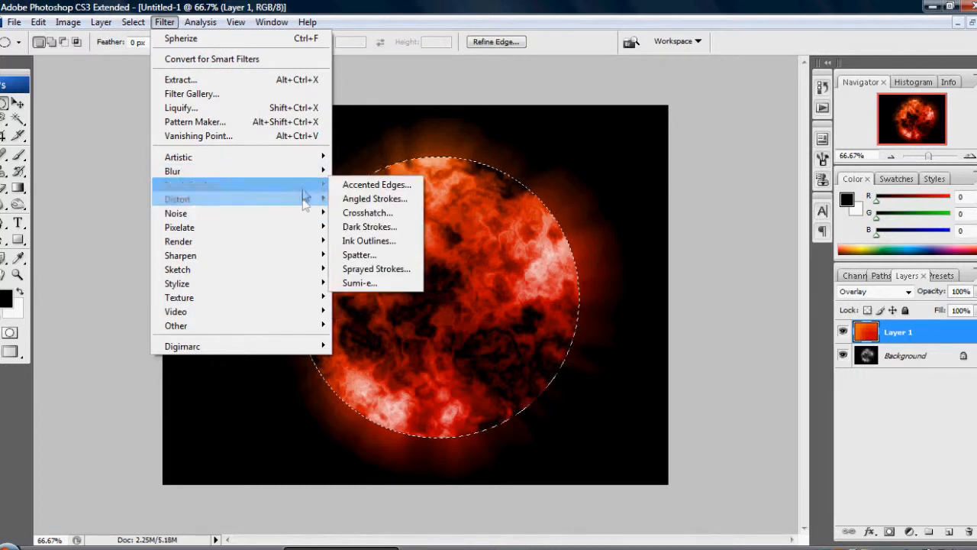
{"action": "mouse_move", "coordinate": [303, 202]}
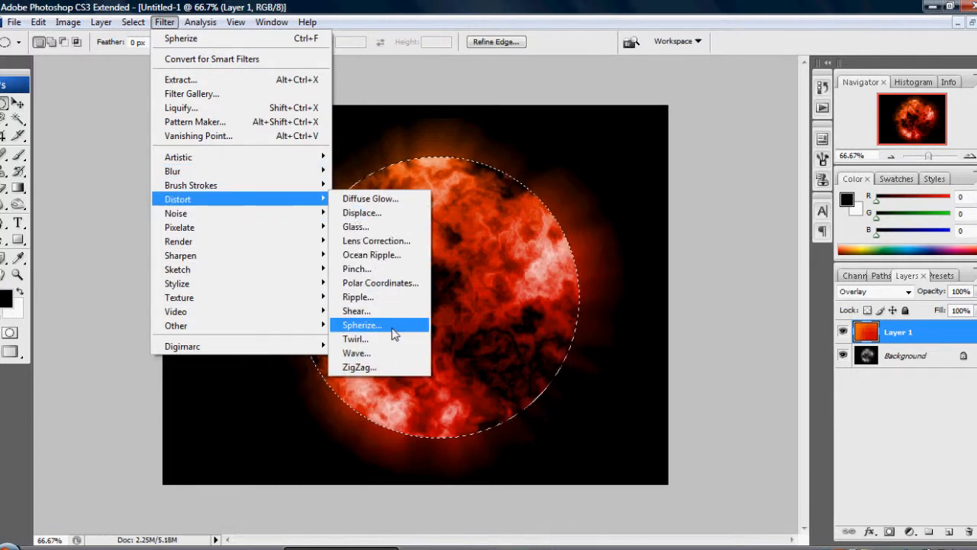
{"action": "left_click", "coordinate": [360, 324]}
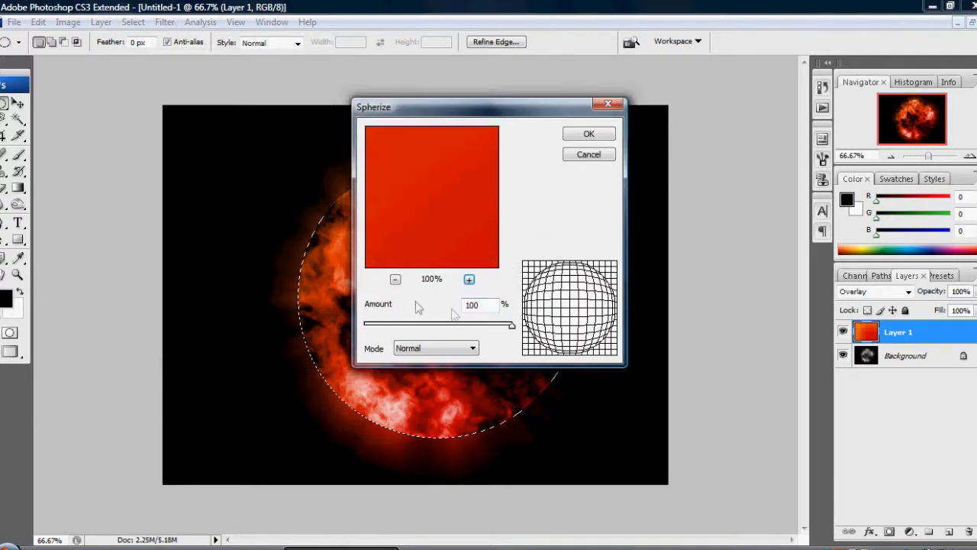
{"action": "left_click_drag", "start_coordinate": [483, 306], "coordinate": [446, 304]}
{"action": "type", "text": "50"}
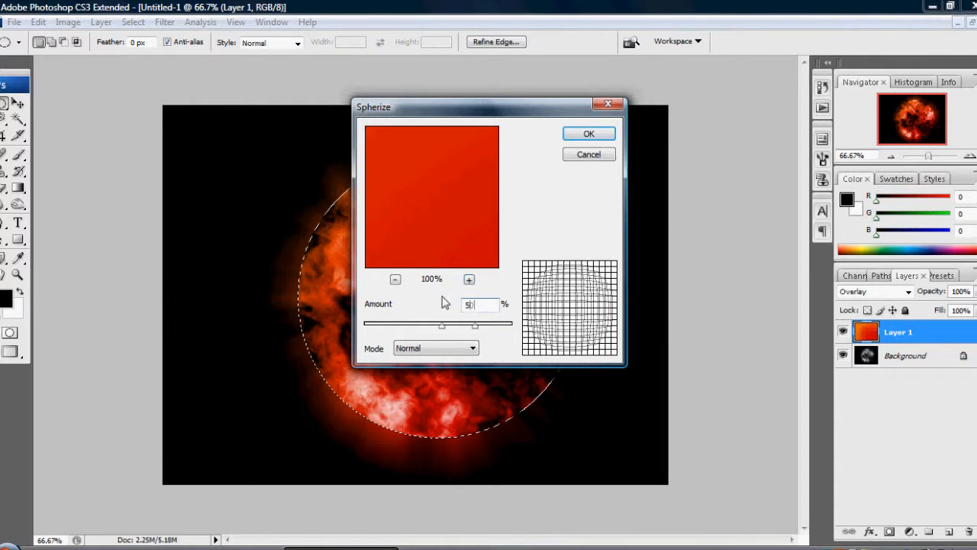
{"action": "key", "text": "Return"}
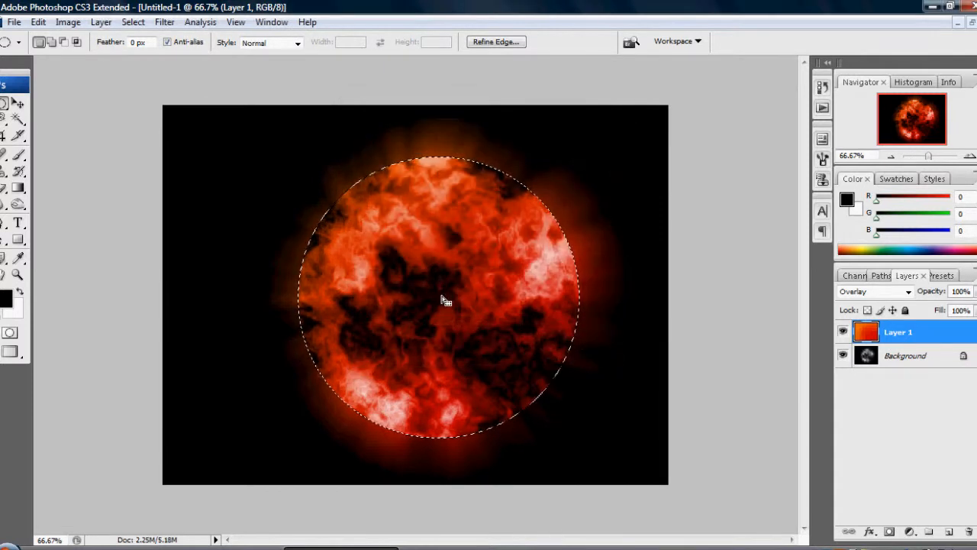
{"action": "key", "text": "ctrl+d"}
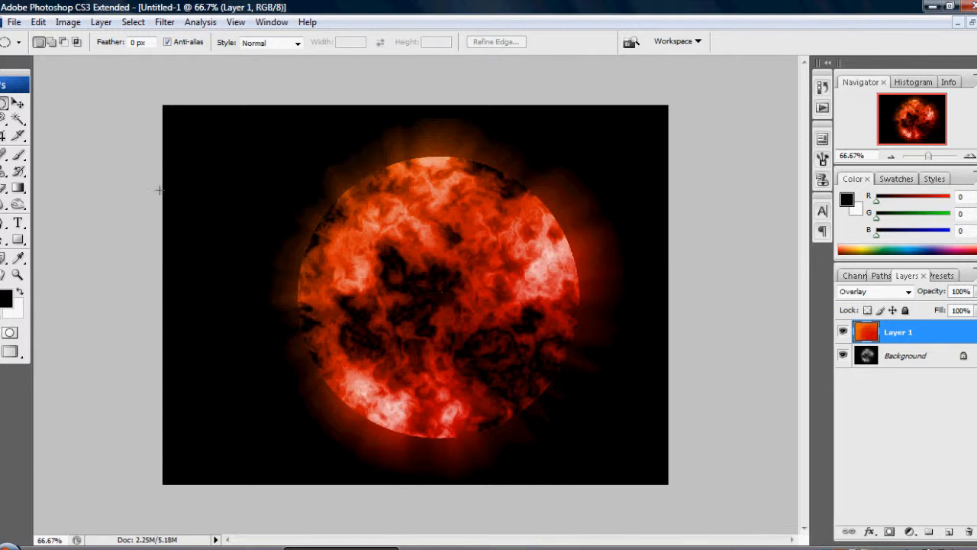
Set up the Smudge tool with a 60 px brush and 80% strength, and leave the planet's circle deselected after briefly reselecting it
{"action": "left_click", "coordinate": [6, 206]}
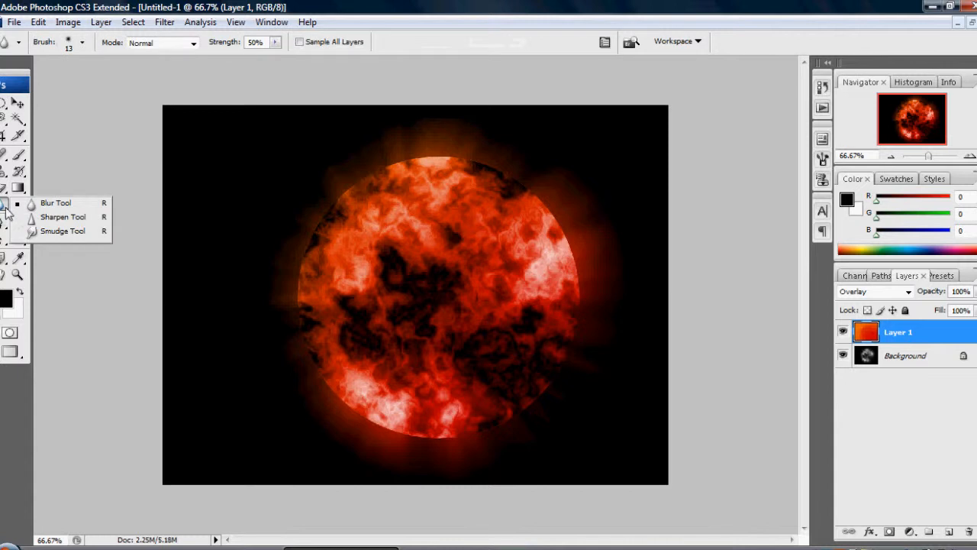
{"action": "left_click", "coordinate": [67, 231]}
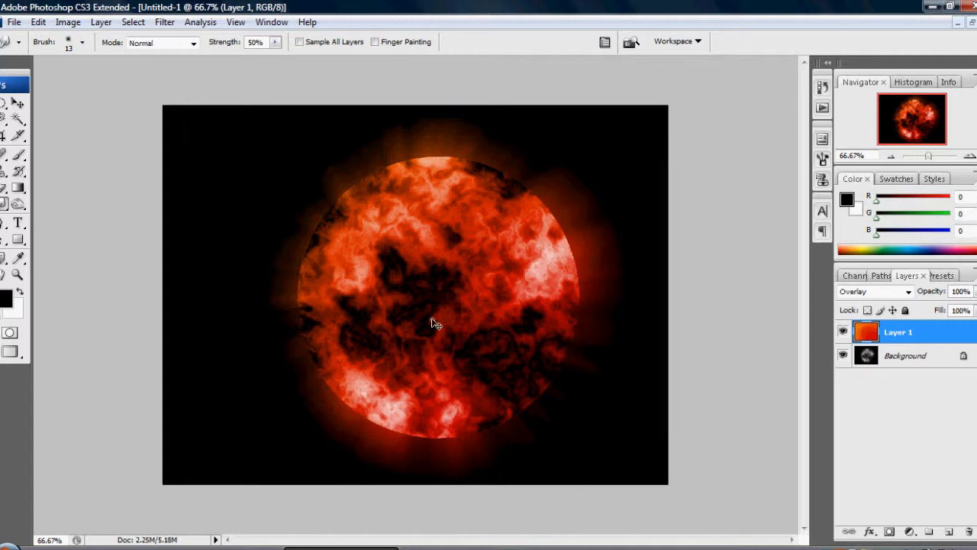
{"action": "key", "text": "ctrl+shift+d"}
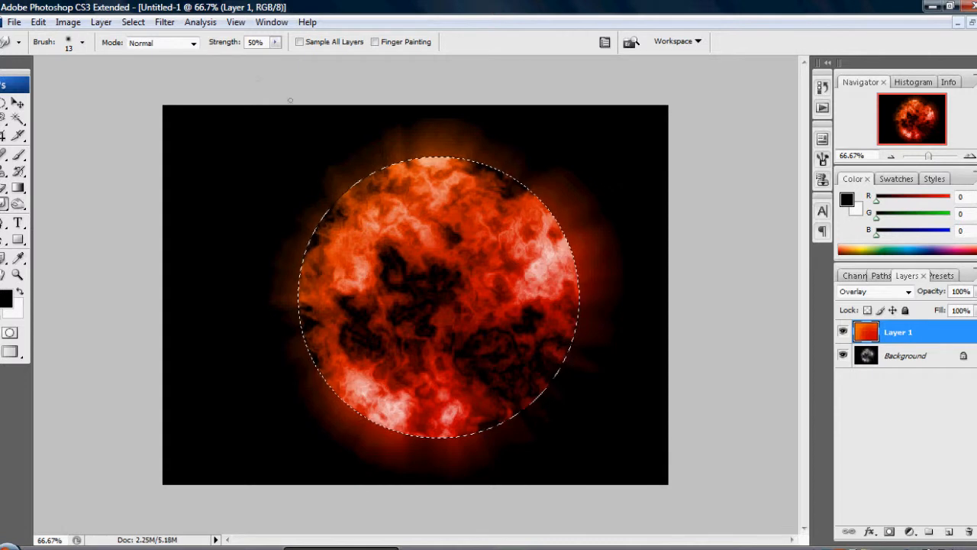
{"action": "left_click", "coordinate": [84, 45]}
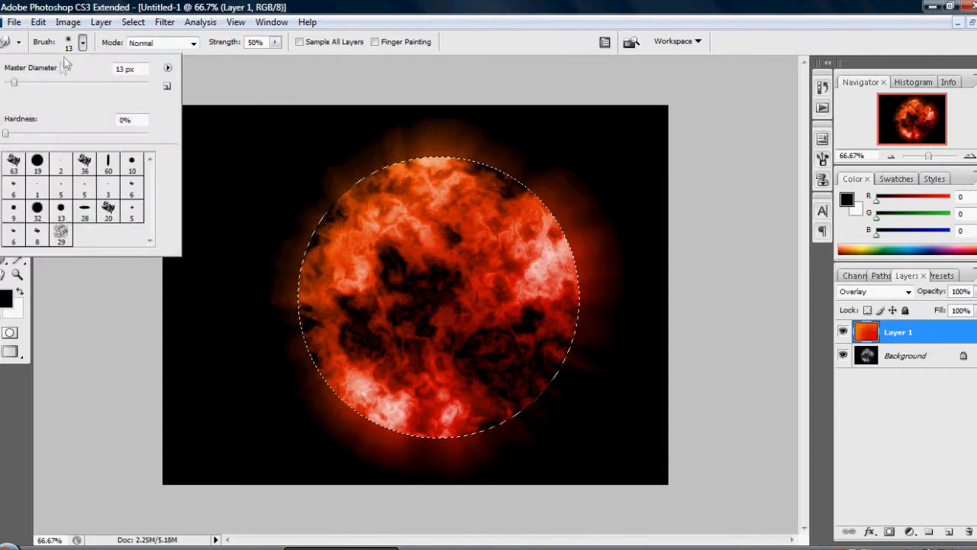
{"action": "left_click_drag", "start_coordinate": [16, 82], "coordinate": [47, 84]}
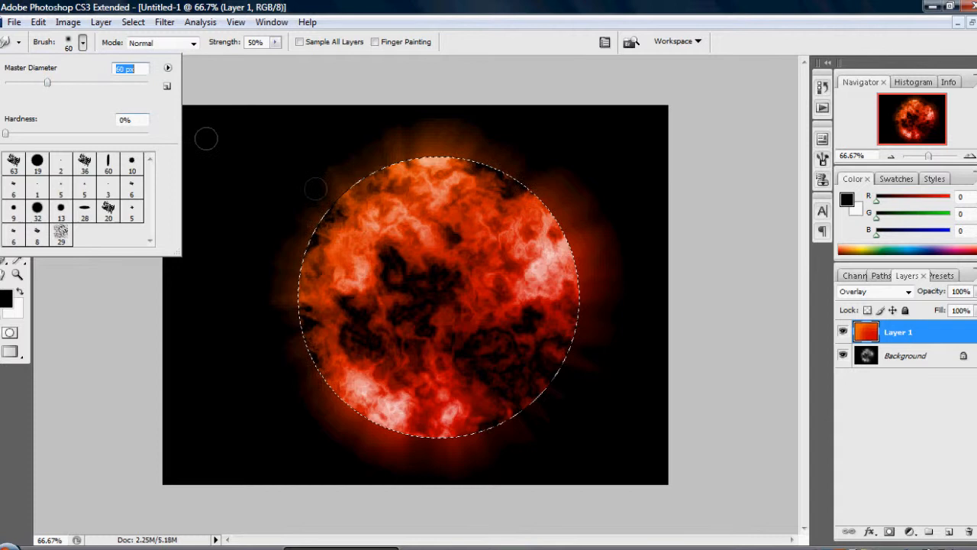
{"action": "key", "text": "Return"}
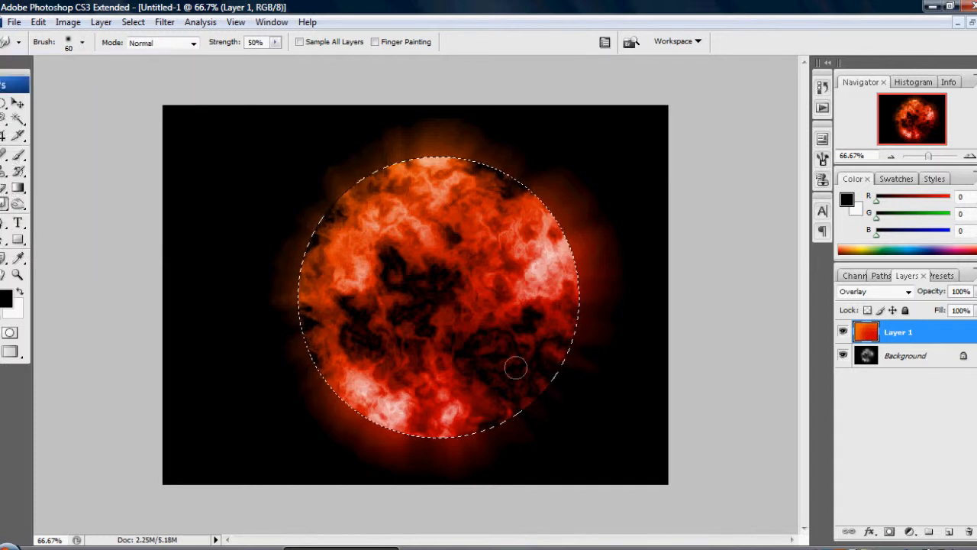
{"action": "left_click", "coordinate": [257, 42]}
{"action": "type", "text": "80"}
{"action": "key", "text": "Return"}
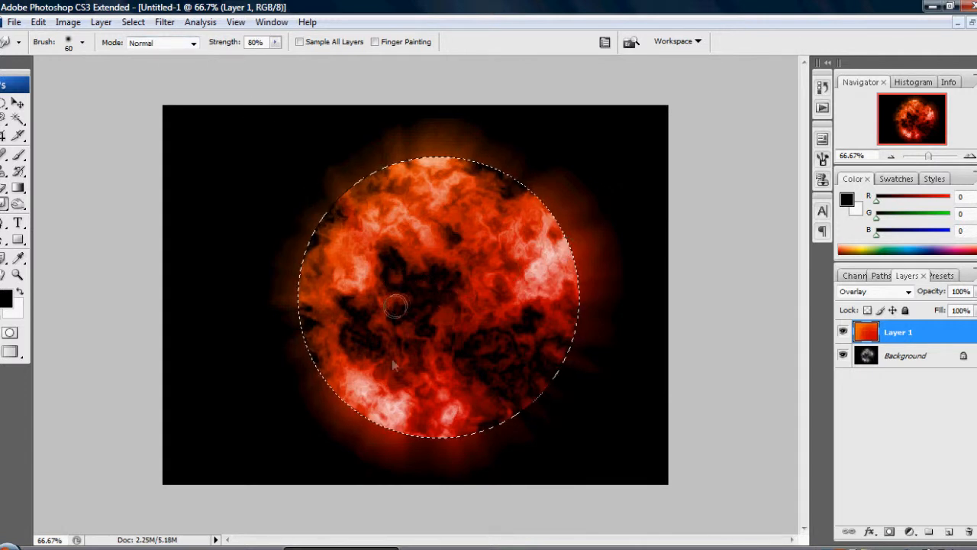
{"action": "key", "text": "ctrl+d"}
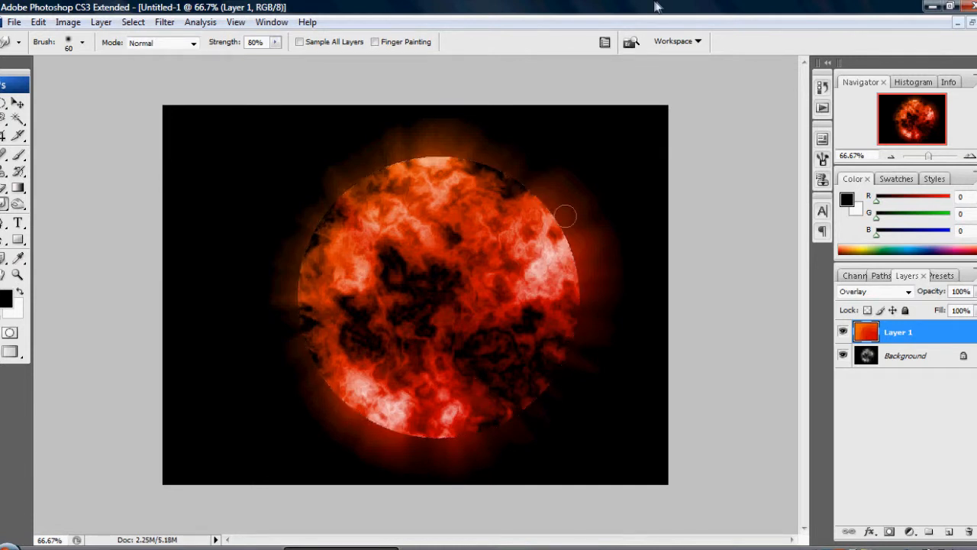